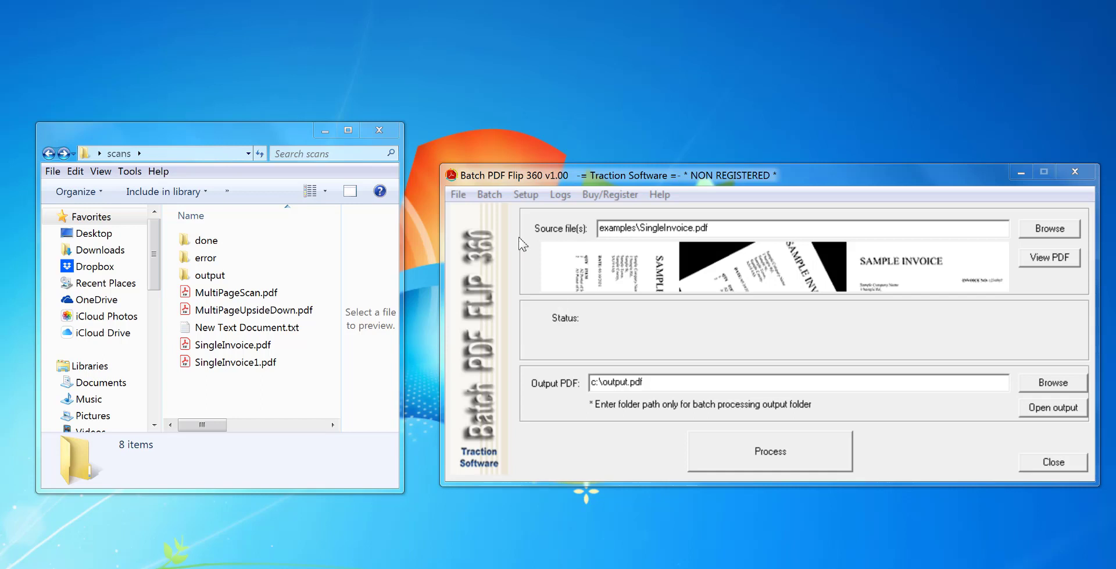
- Open the hot folder monitor's setup window and move it so the scans folder listing stays reachable
left_click(526, 194)
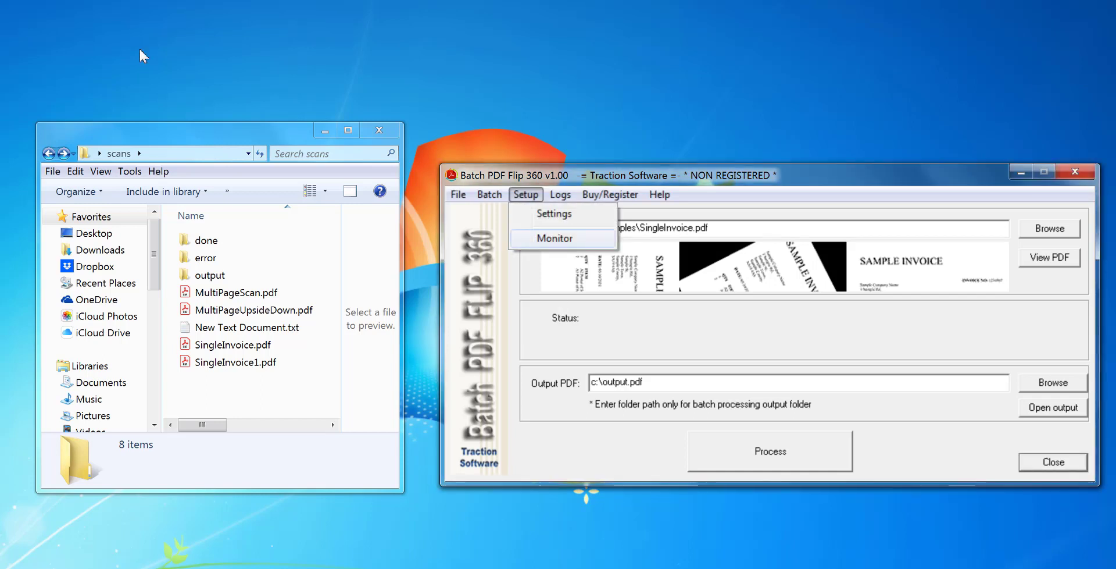
key("Return")
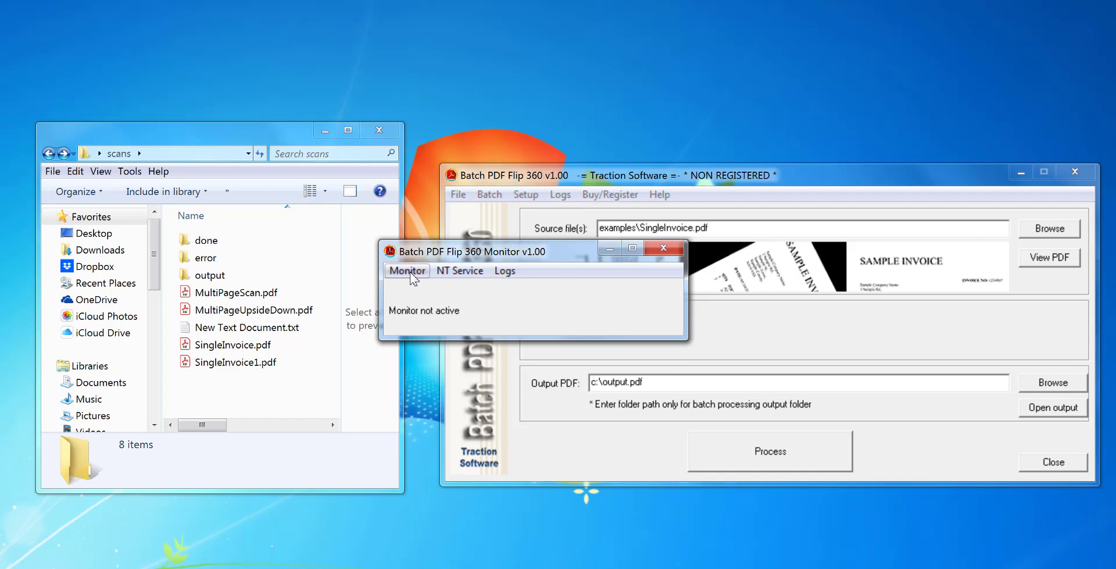
left_click(410, 271)
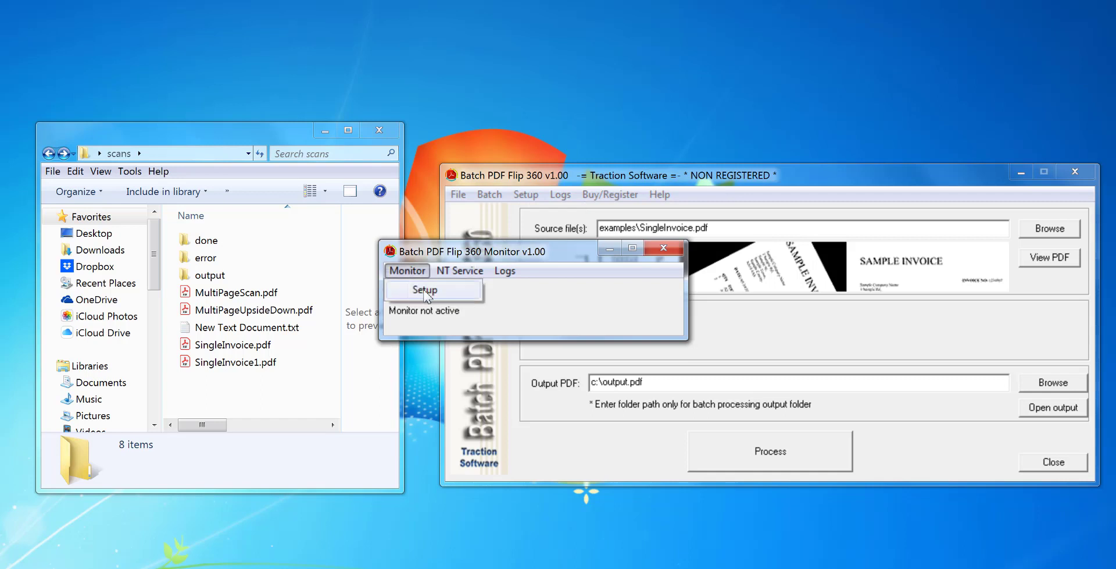
left_click(426, 291)
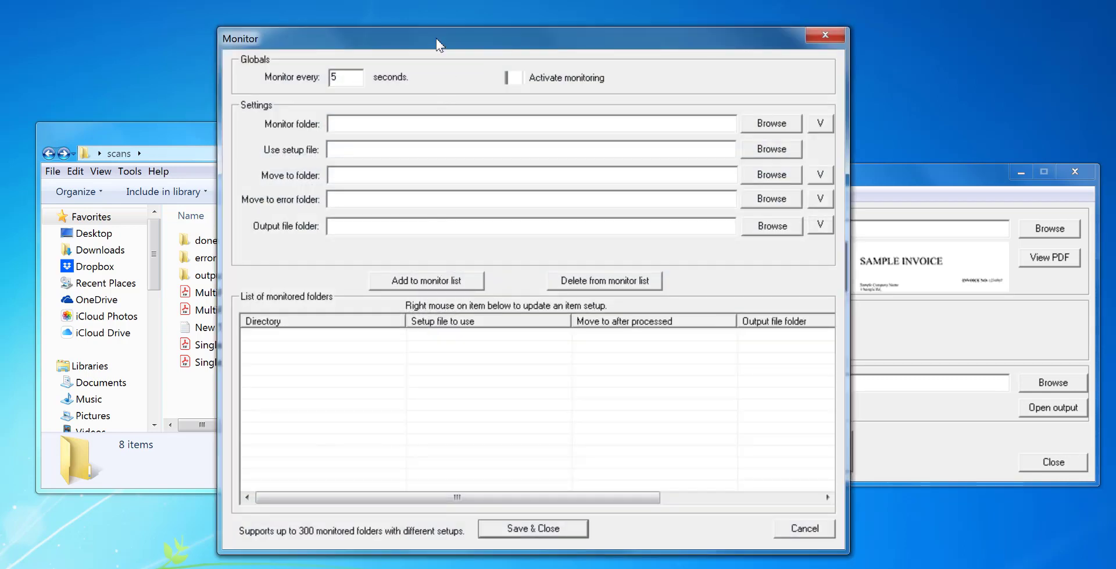
left_click_drag(438, 43, 552, 79)
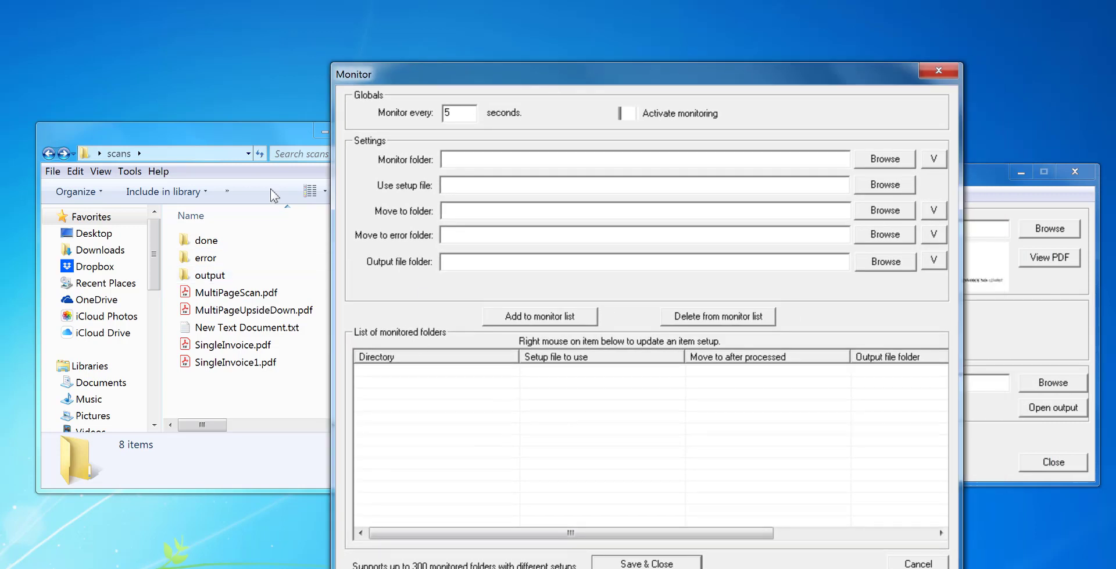
- Set the Monitor folder to the full path of the scans folder on the desktop
left_click(228, 153)
key("ctrl+c")
left_click(539, 92)
key("ctrl+v")
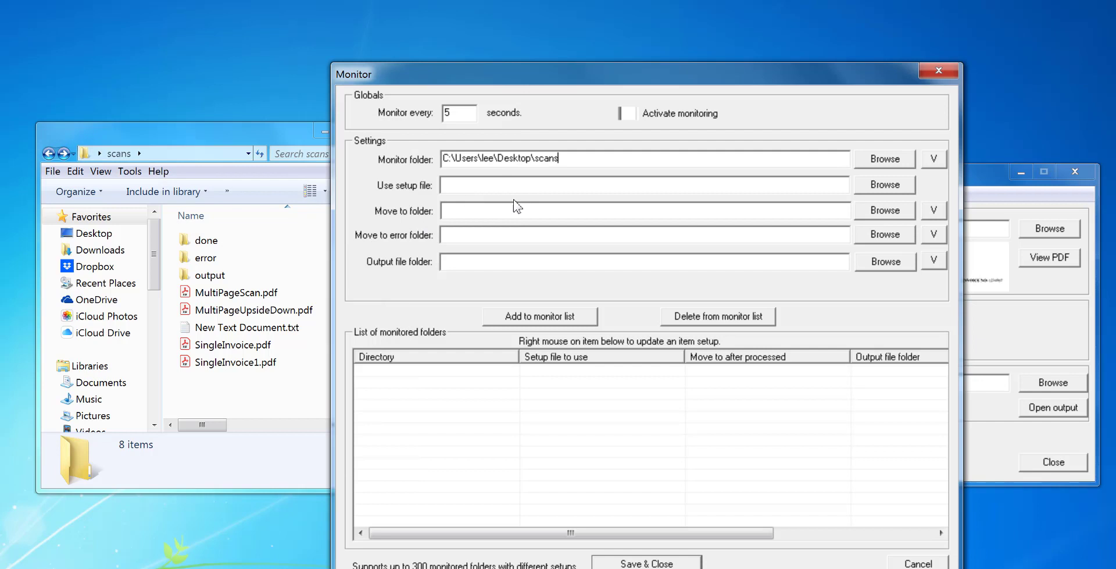
- Set the Move to folder to the full path of the done subfolder inside scans
left_click(208, 140)
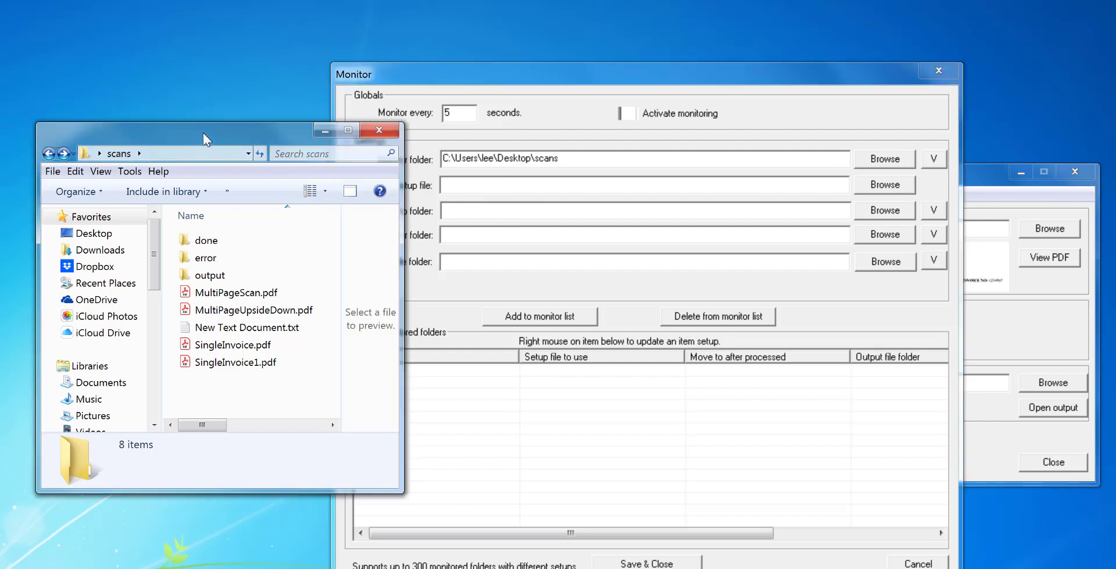
left_click(505, 209)
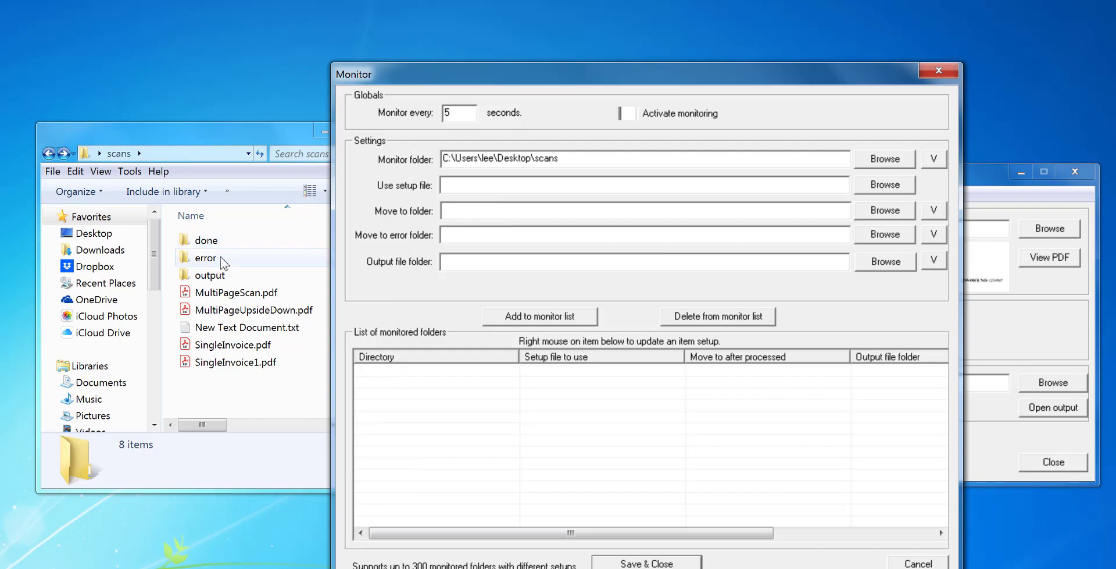
double_click(206, 240)
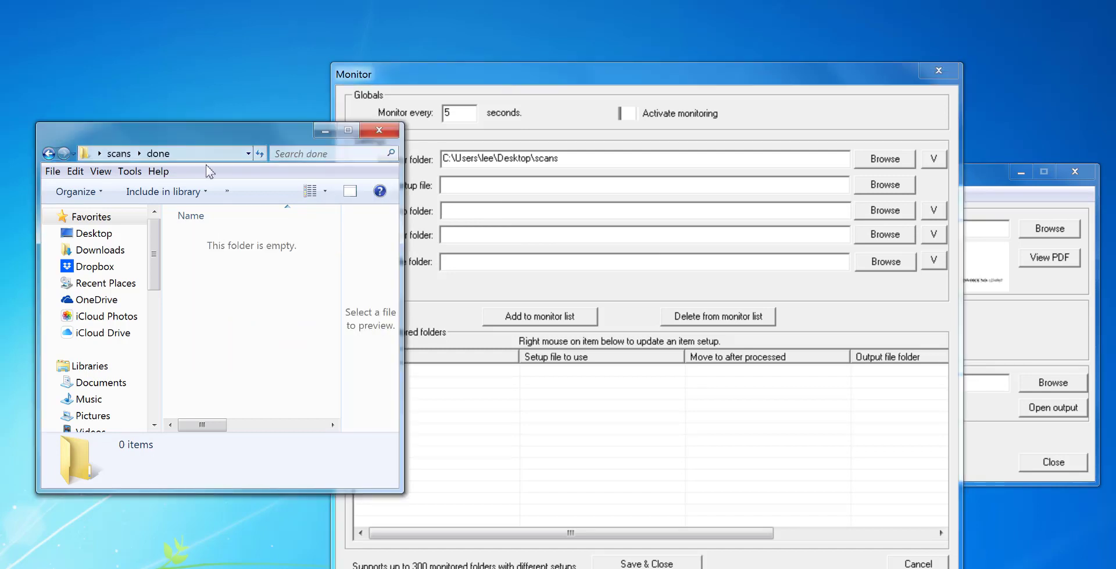
left_click(174, 153)
key("ctrl+c")
left_click(48, 153)
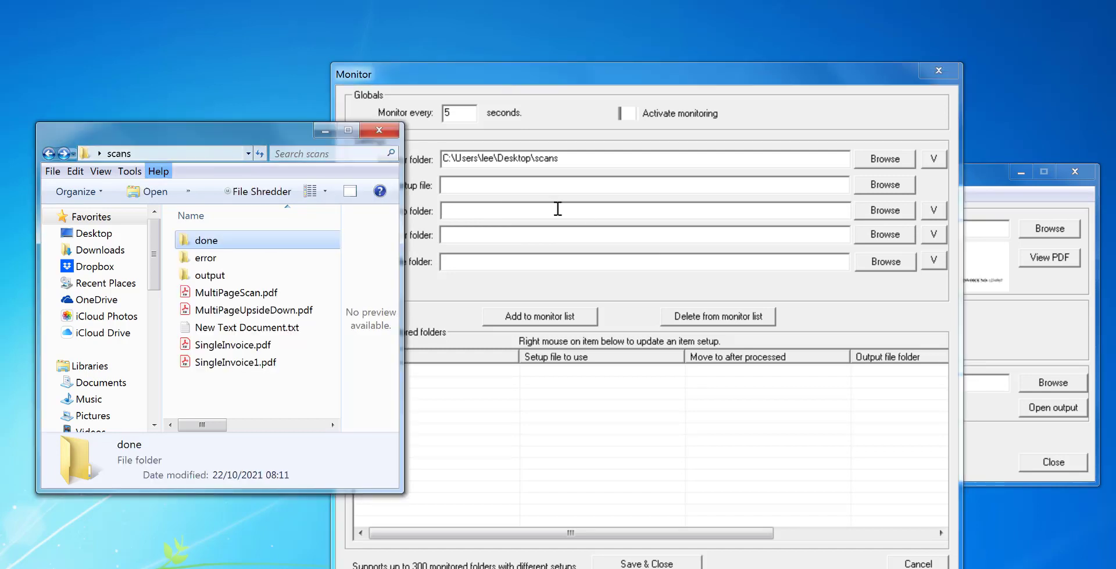
left_click(517, 208)
key("ctrl+v")
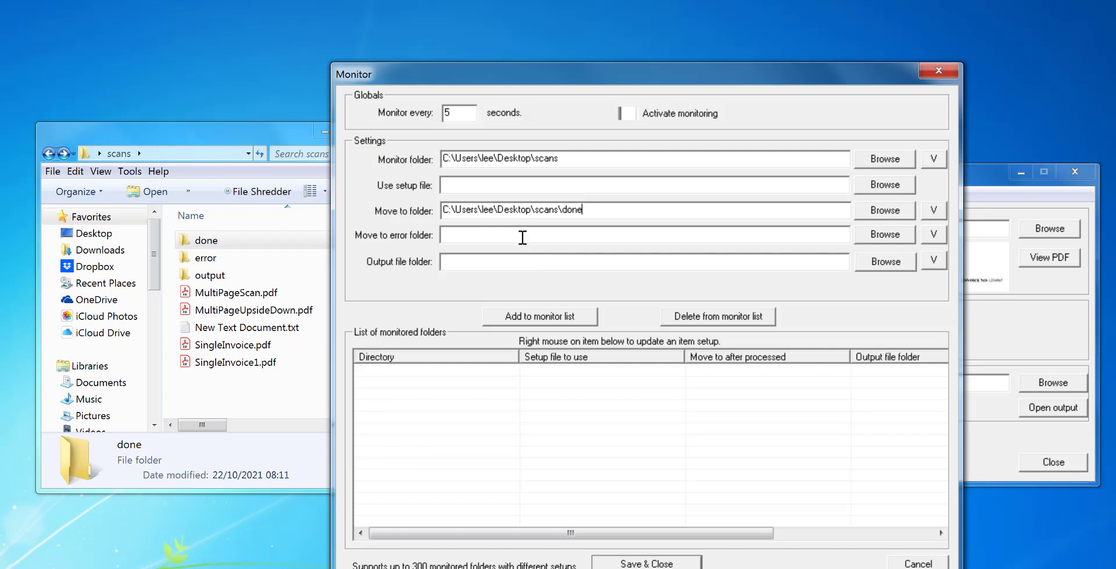
- Set the Move to error folder to the full path of the error subfolder inside scans
key("ctrl+v")
key("ctrl+shift+Left")
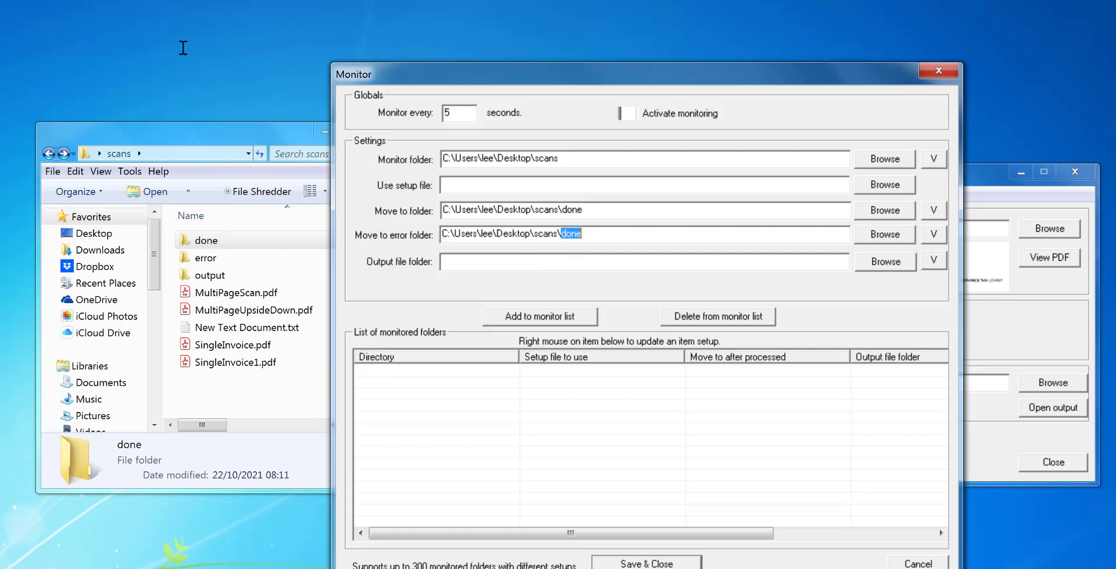
type("error")
- Set the Output file folder to the full path of the output subfolder inside scans
double_click(216, 278)
left_click(210, 155)
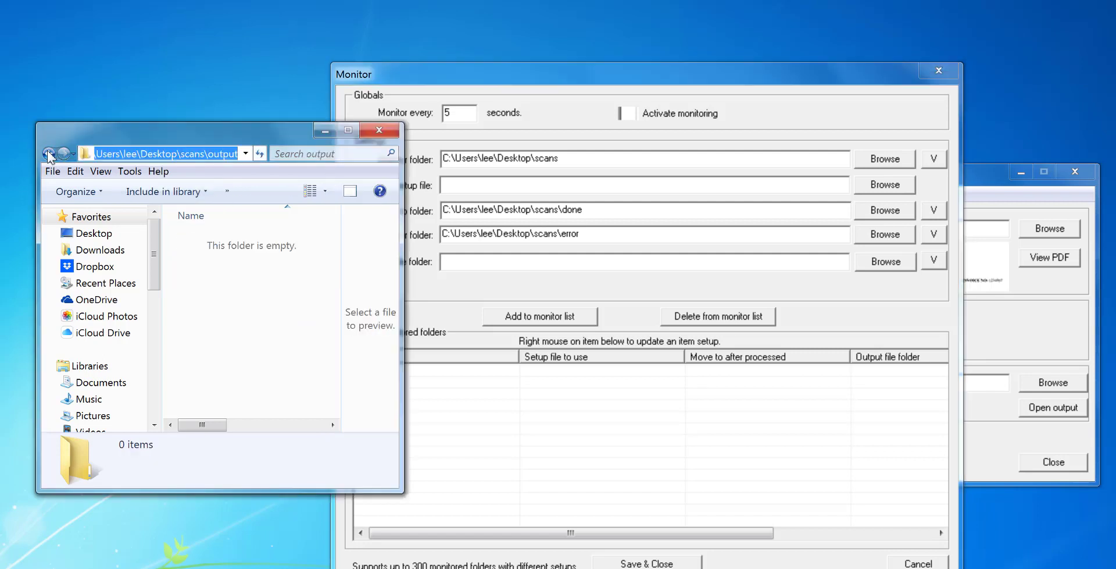
key("ctrl+c")
left_click(49, 153)
left_click(518, 281)
key("ctrl+v")
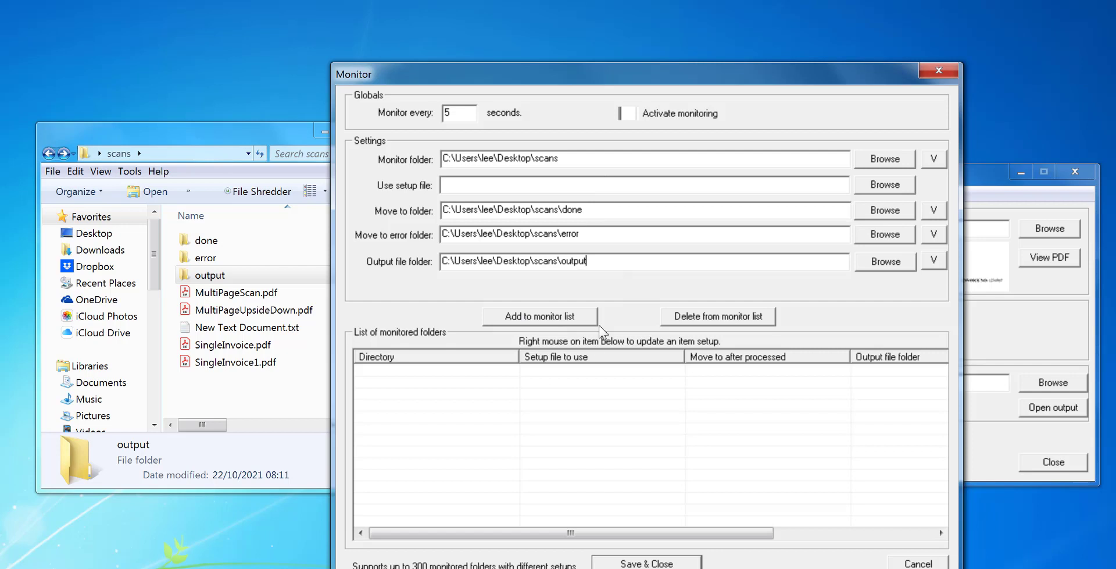
- Add the configured scans folder to the monitor list, check its entry's columns and activate monitoring
left_click(544, 314)
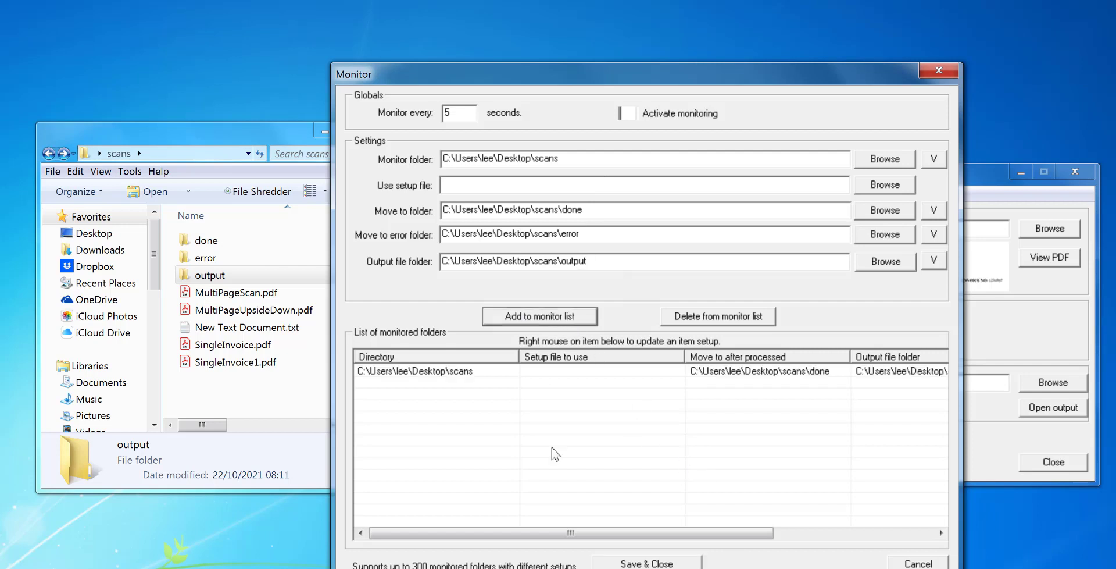
left_click_drag(551, 534, 778, 532)
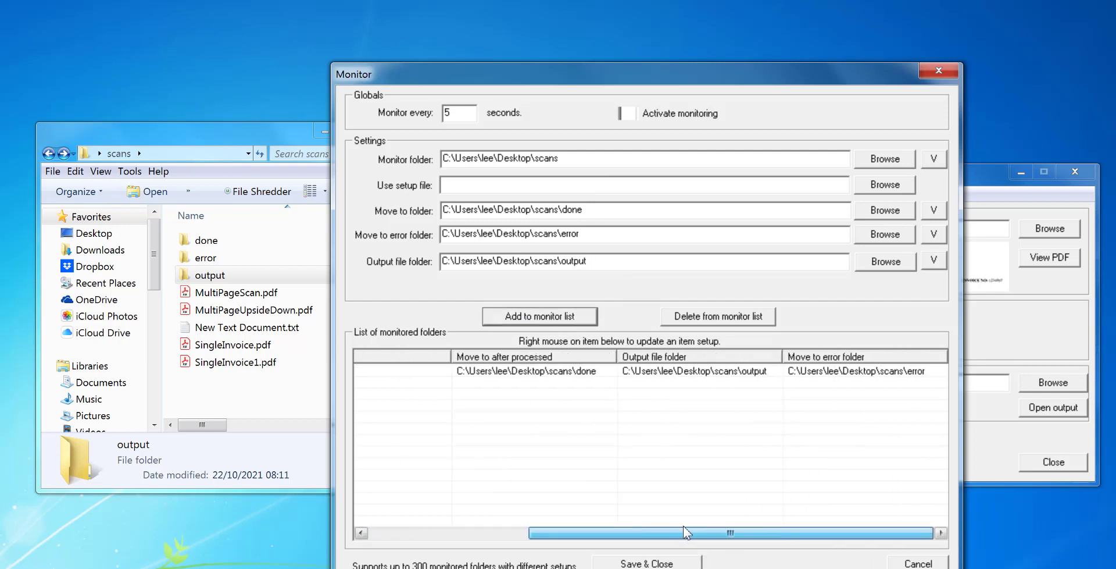
left_click_drag(687, 532, 516, 531)
left_click(628, 113)
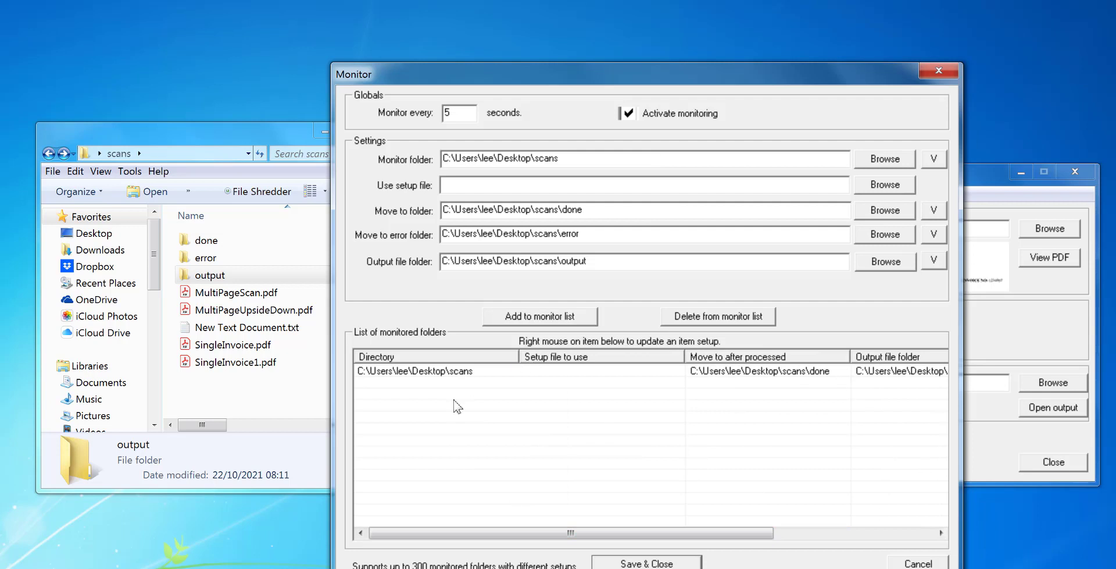
- Update the listed entry's monitor folder to scans1 and add a second scans1 entry to the list
left_click(518, 373)
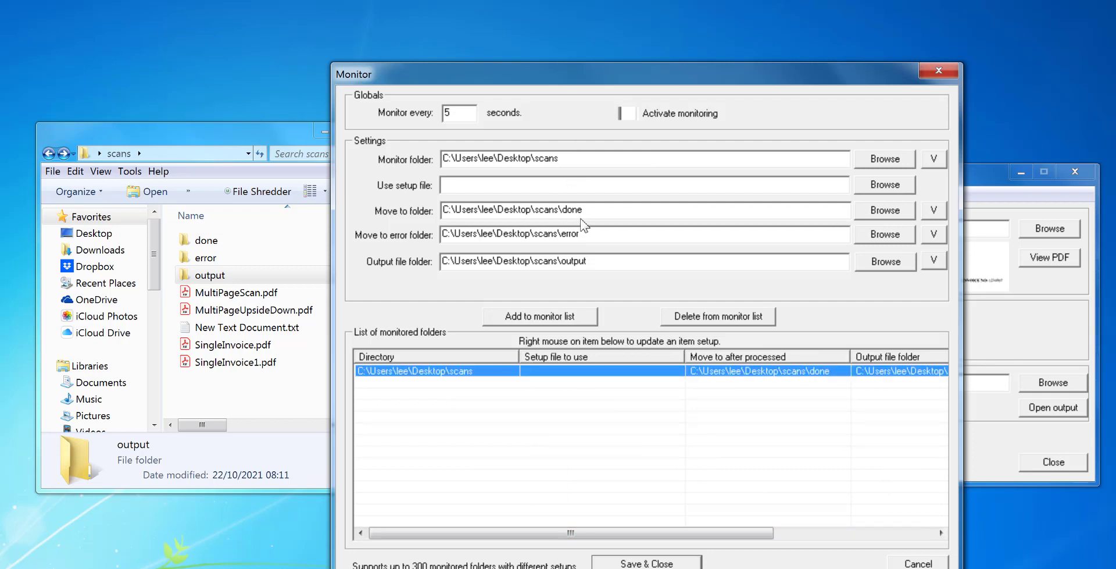
type("1")
right_click(527, 375)
left_click(575, 449)
left_click(537, 442)
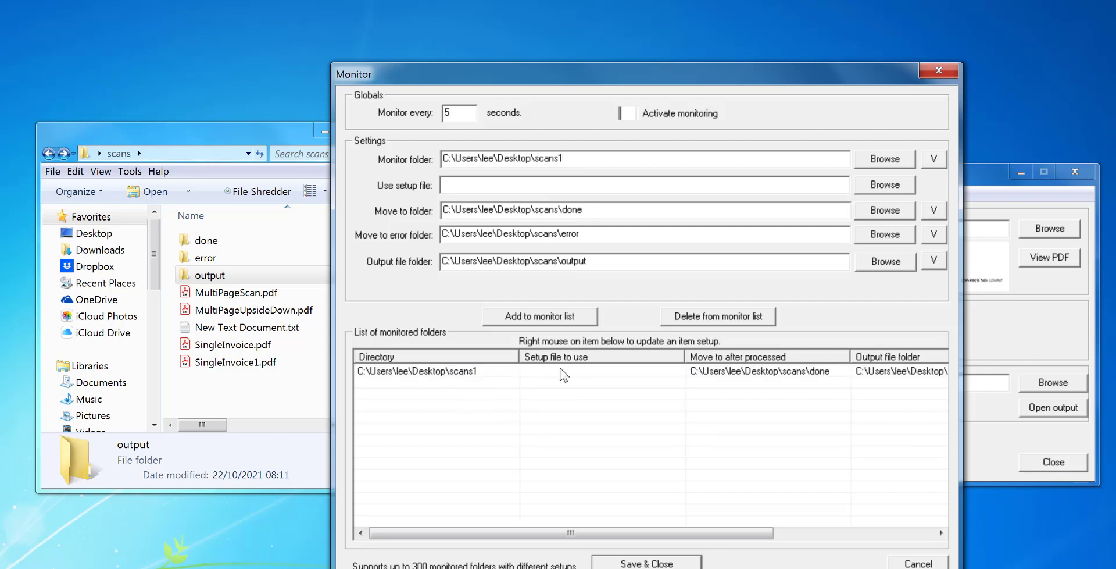
left_click(549, 318)
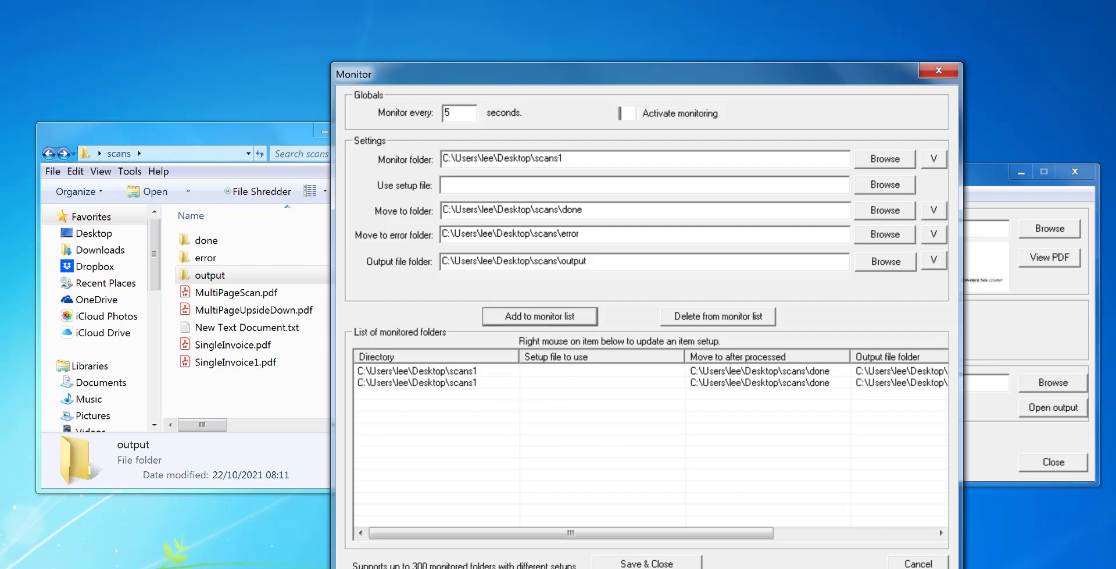
- Update the first list entry's monitor folder to the desktop's scans folder
left_click(466, 371)
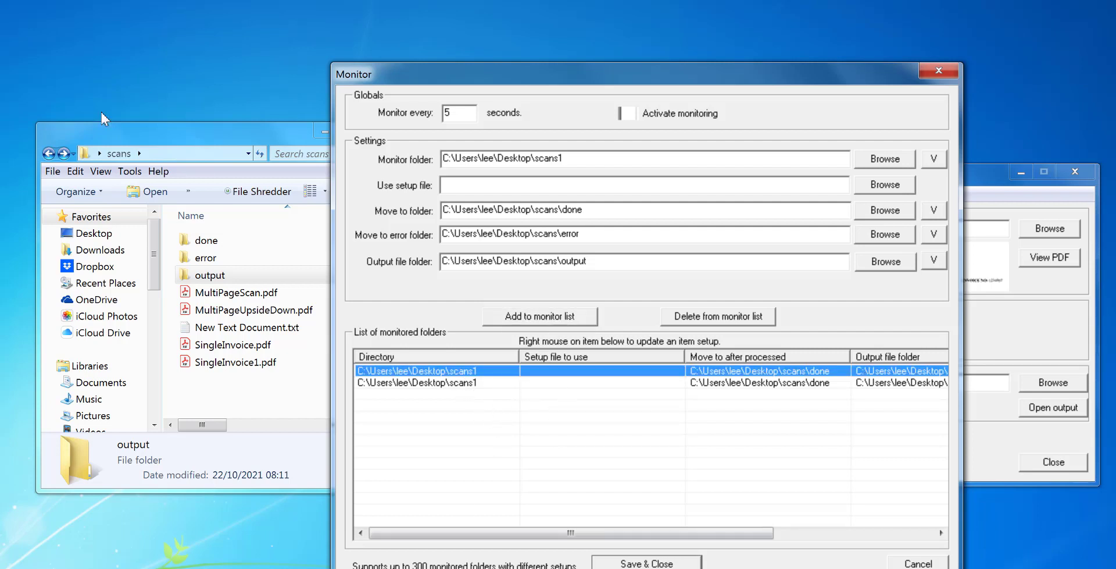
key("Down")
key("Up")
key("Down")
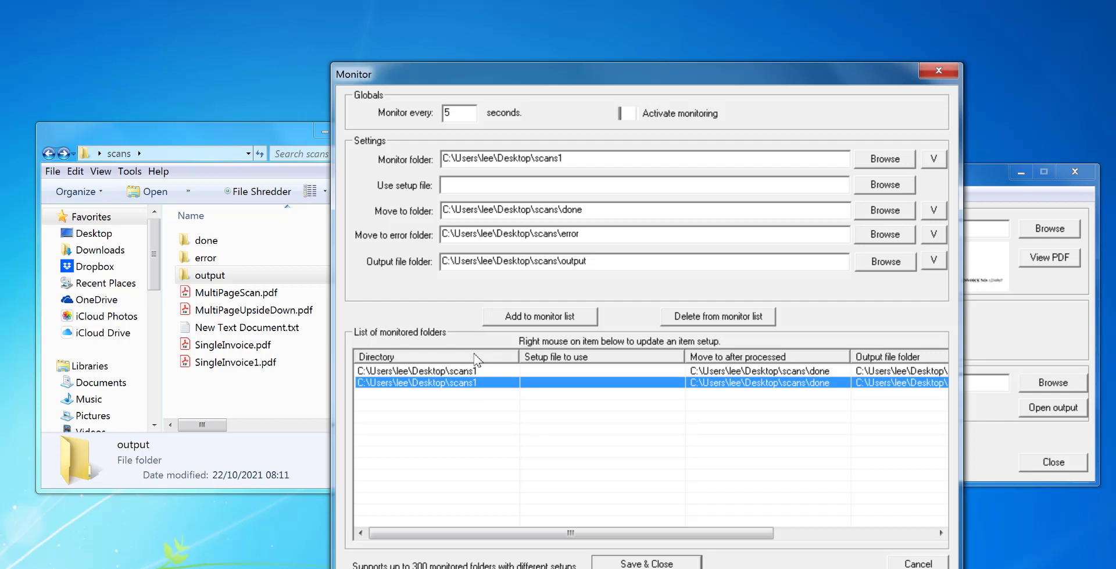
key("Up")
left_click(572, 159)
key("BackSpace")
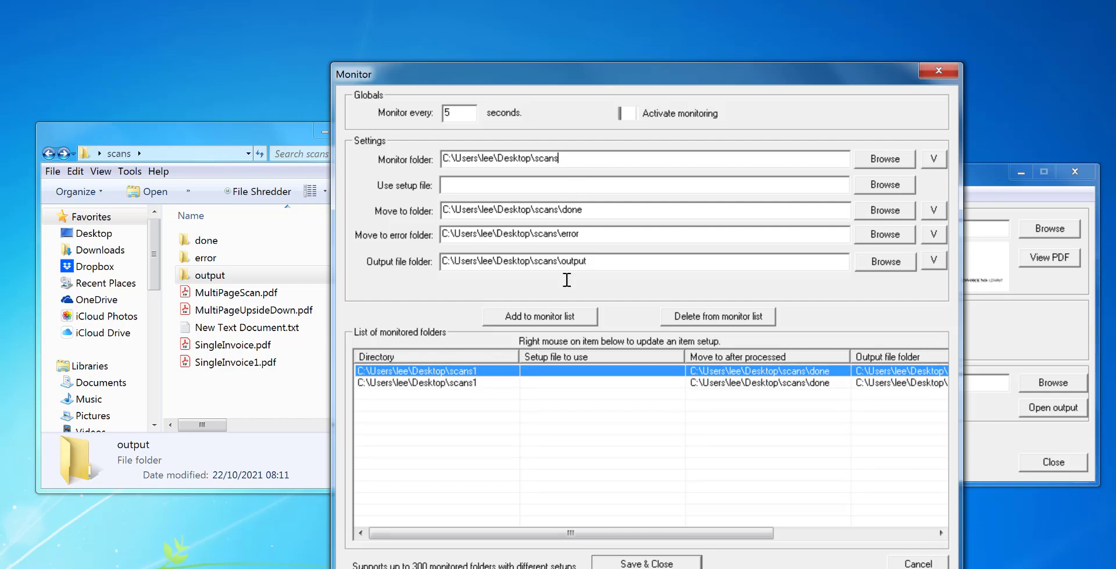
right_click(475, 372)
left_click(521, 445)
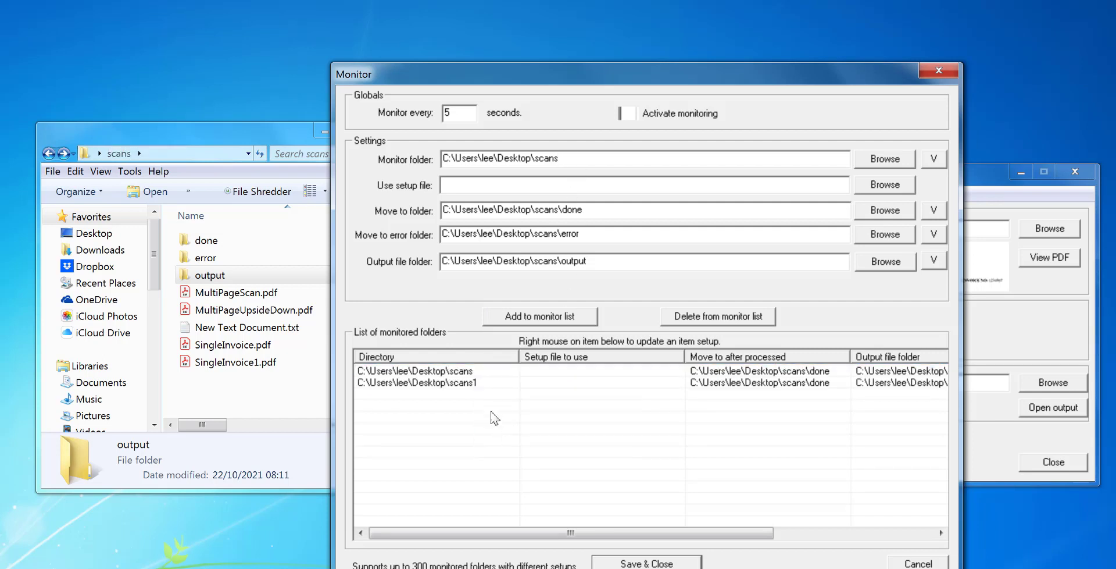
- Compare the two list entries' settings and delete the scans1 entry from the monitor list
left_click(469, 372)
left_click(471, 383)
left_click(480, 372)
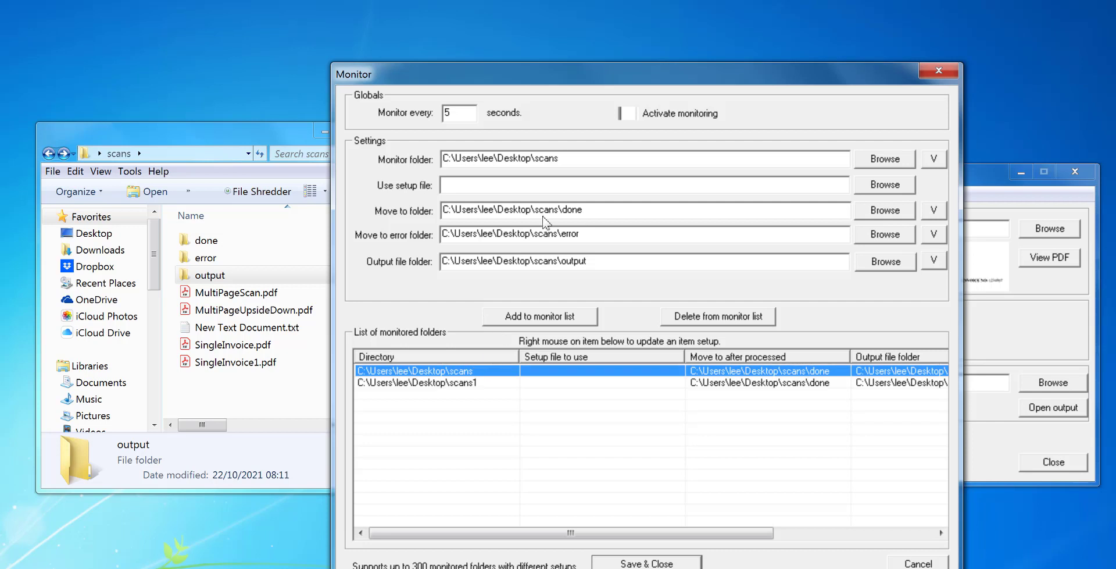
left_click(480, 382)
left_click(475, 372)
left_click(476, 383)
key("Delete")
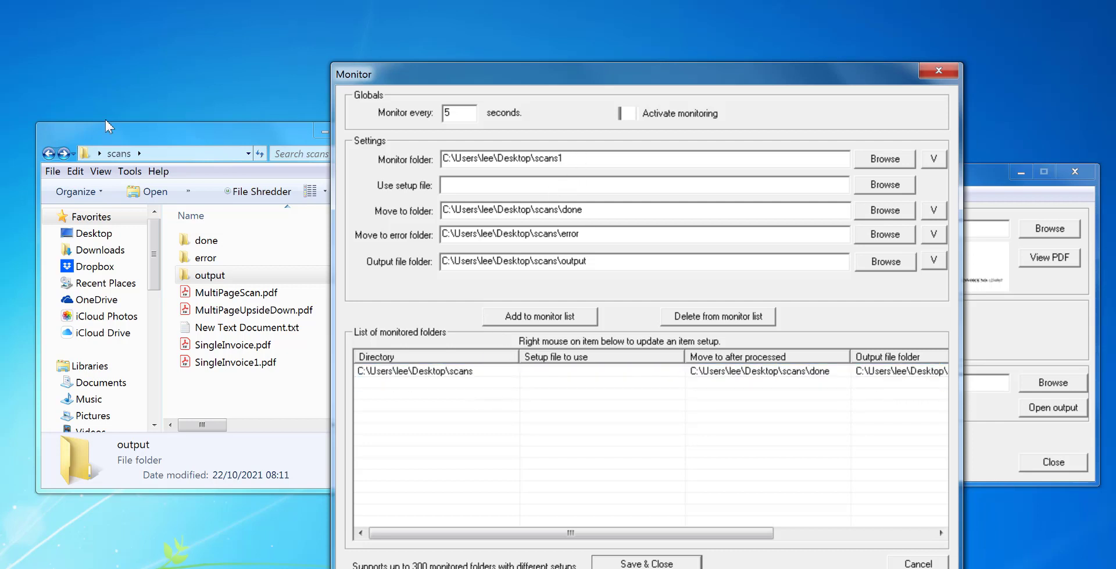
- Save the monitored folder list, reopen the monitor setup to activate monitoring, and save it, accepting the trial notice
left_click(668, 563)
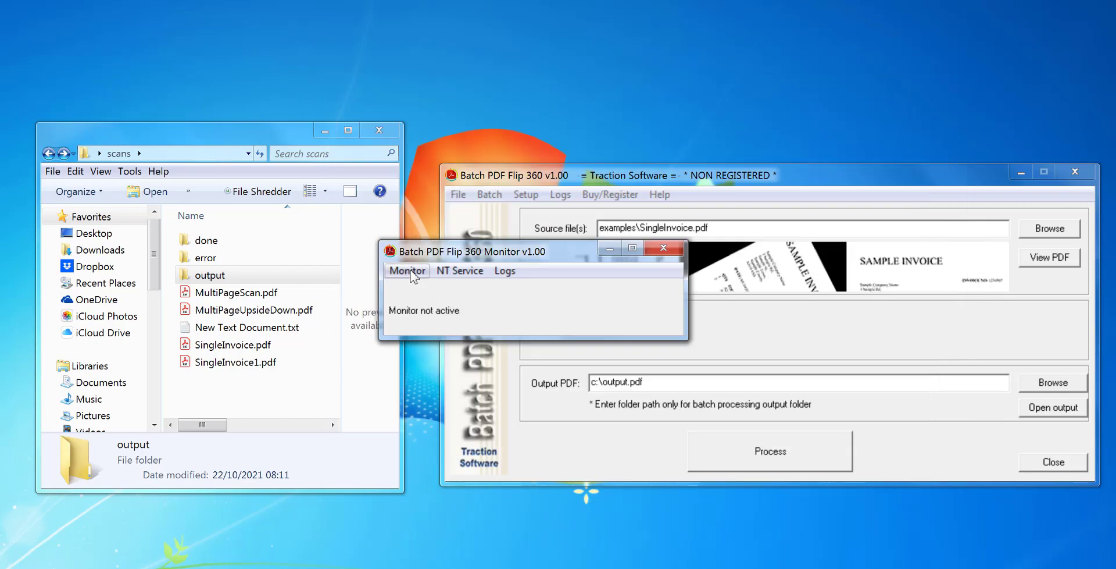
left_click(411, 272)
left_click(431, 294)
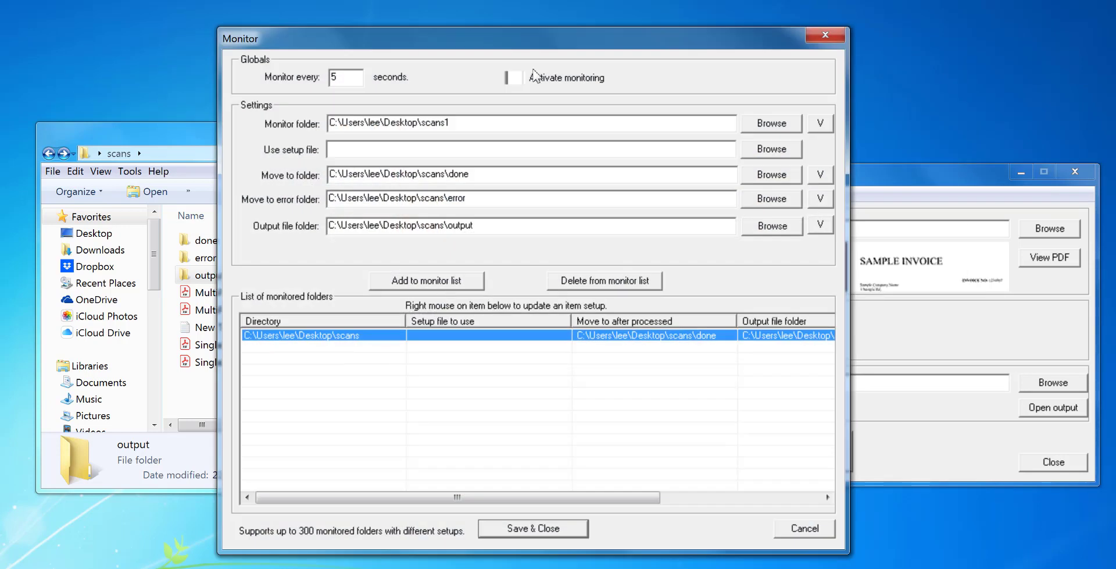
left_click(515, 80)
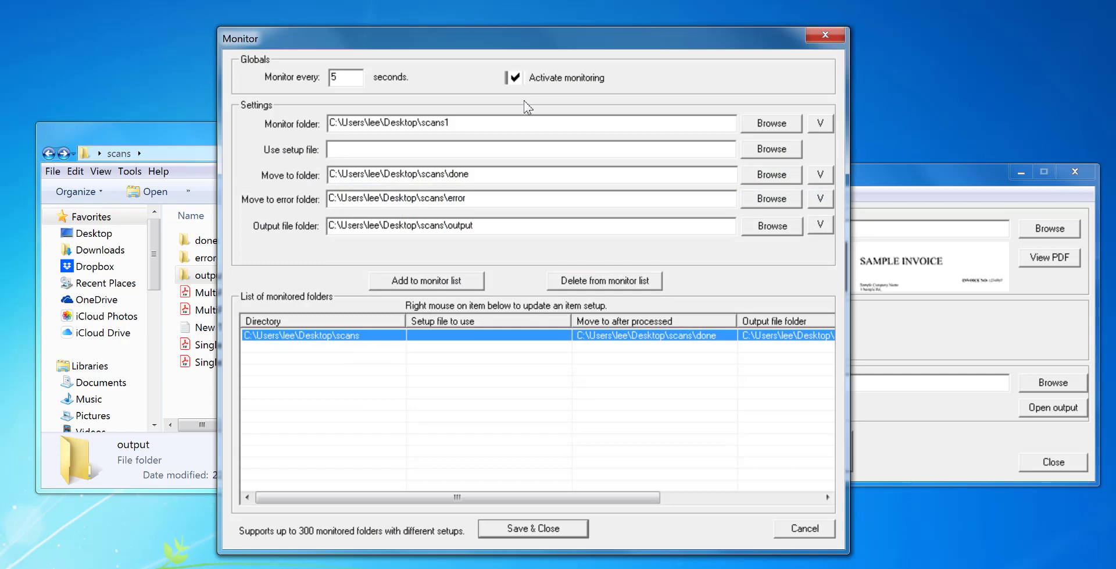
left_click(534, 529)
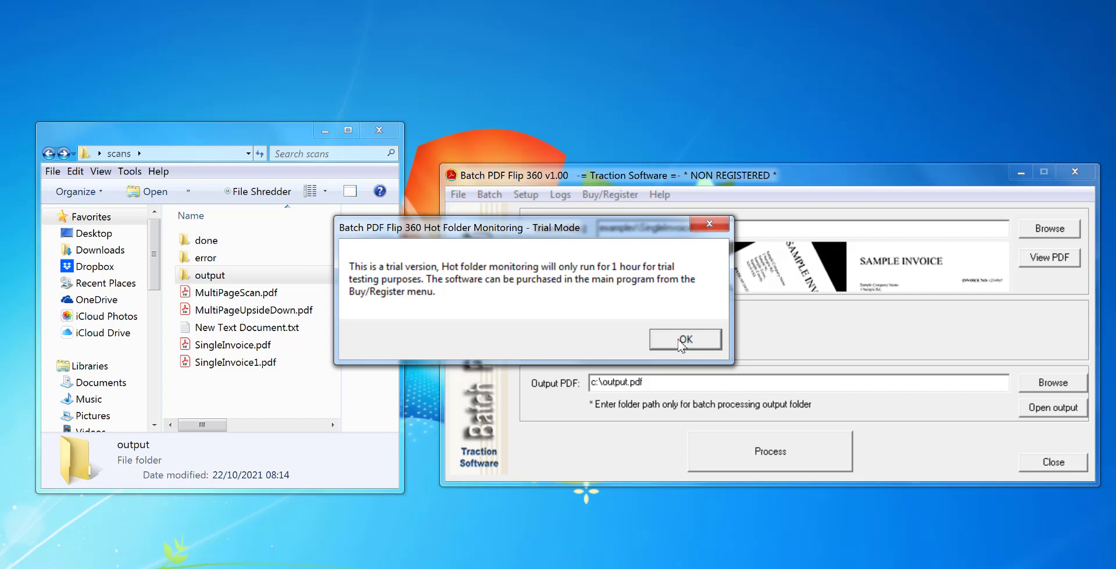
left_click(681, 344)
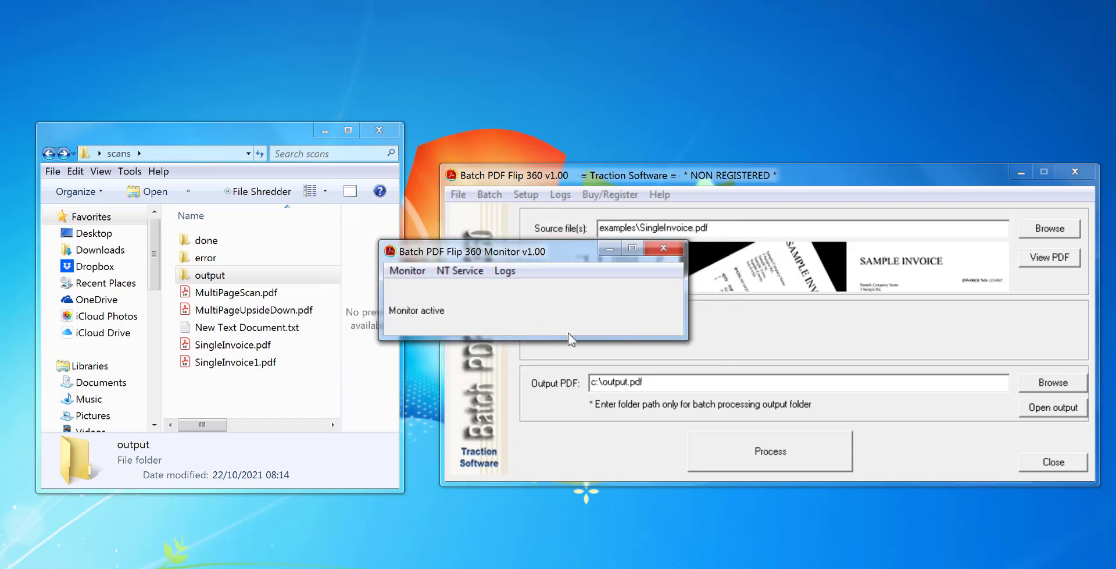
- Close the main Batch PDF Flip 360 window and move the monitor window clear of the scans folder
left_click(1054, 460)
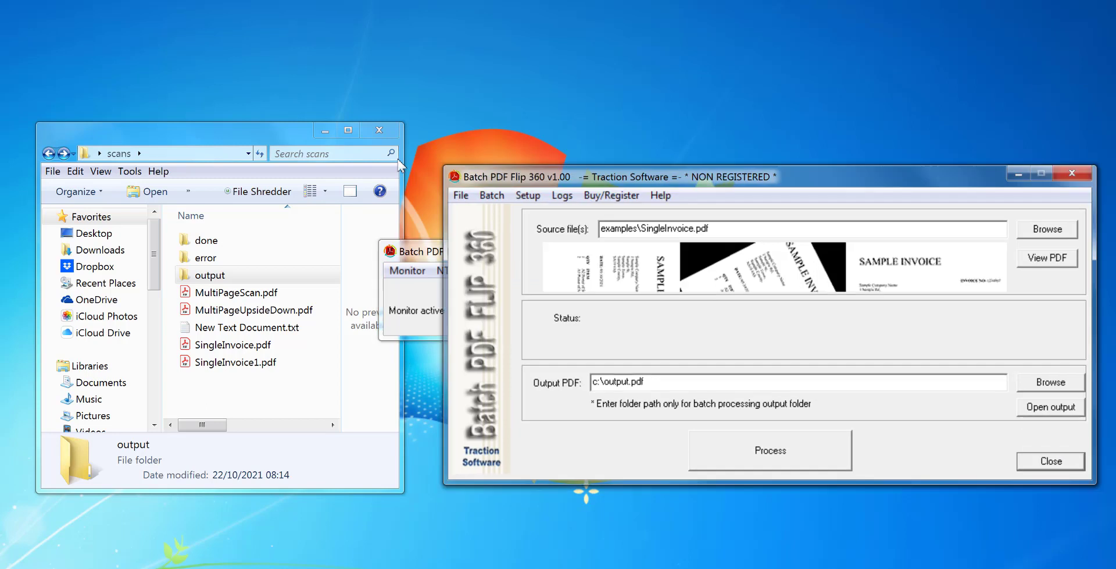
left_click_drag(531, 254, 558, 199)
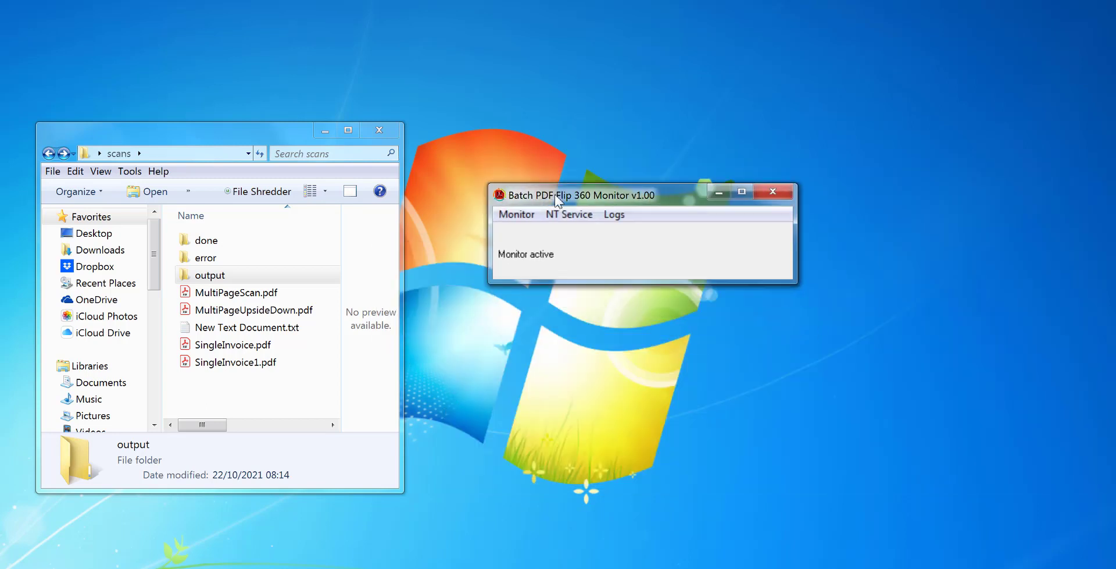
left_click(293, 393)
left_click(292, 393)
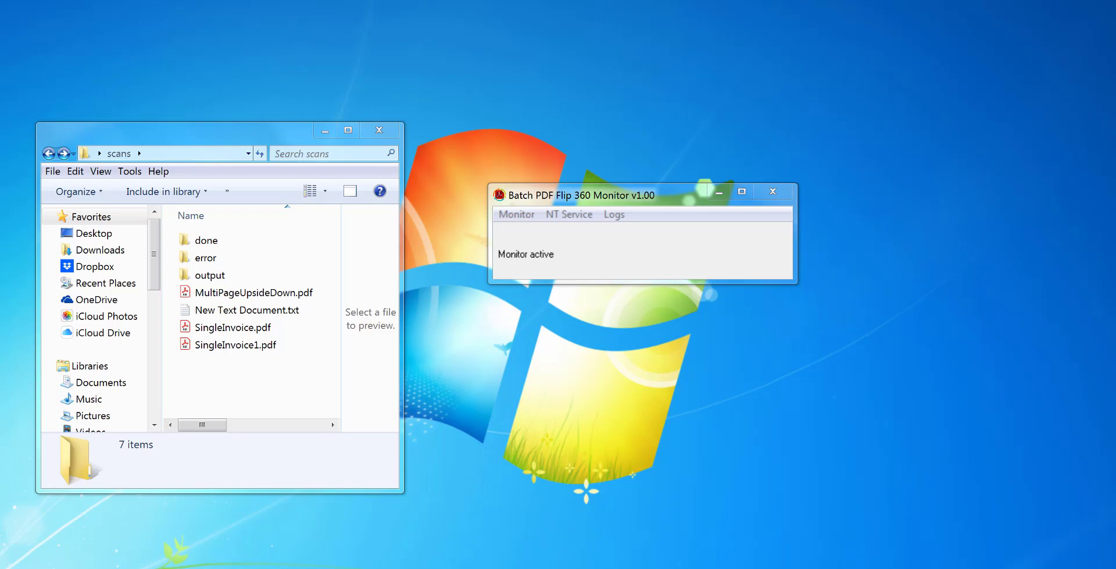
- Check in Task Manager that the BatchPDFFlip360 and BatchPDFFlip360Monitor processes are running, and return to the monitor window
key("ctrl+shift+Escape")
scroll(766, 438, "down", 3)
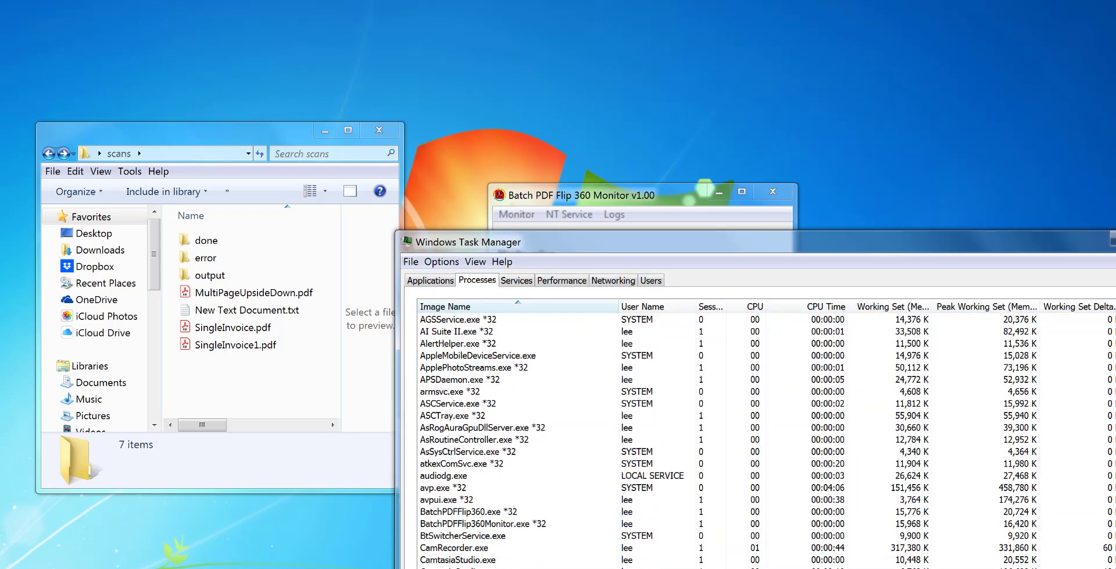
scroll(766, 438, "down", 1)
left_click(439, 488)
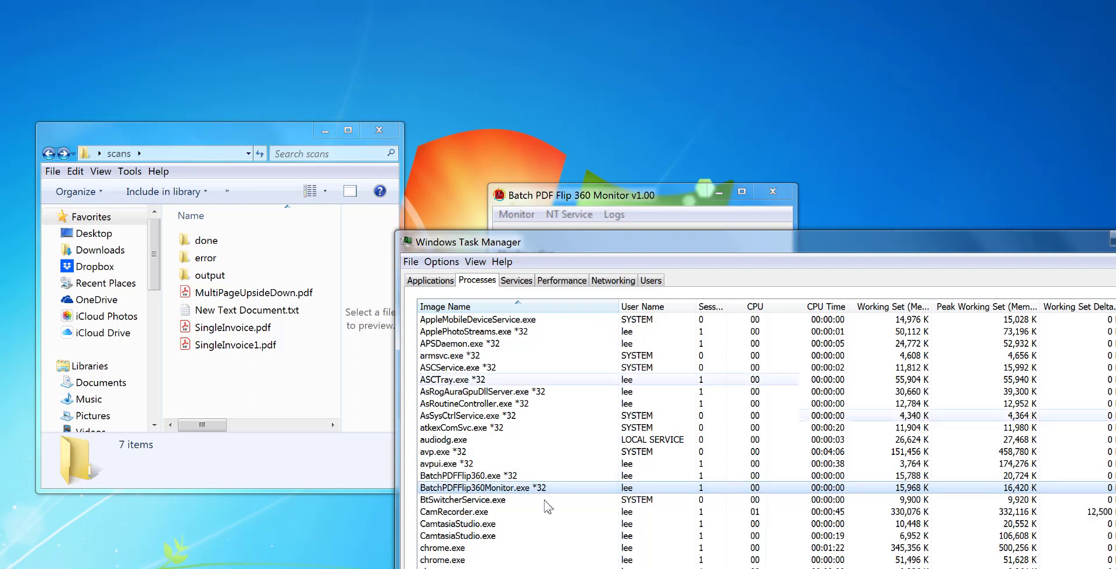
left_click(432, 475)
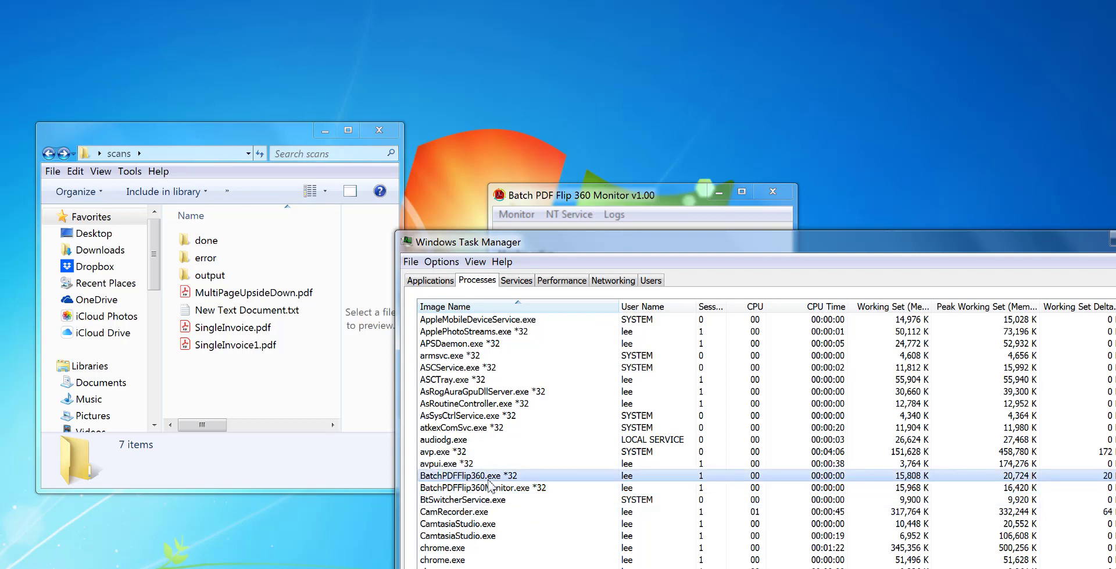
left_click(608, 197)
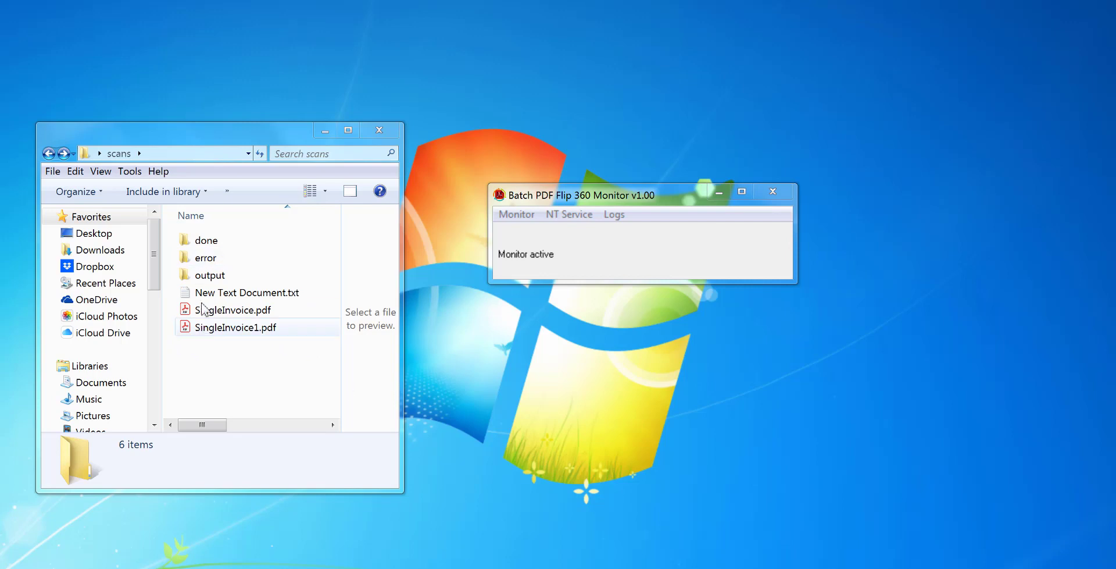
- Examine the contents of the done subfolder and of the output subfolder inside scans
left_click(216, 241)
double_click(217, 244)
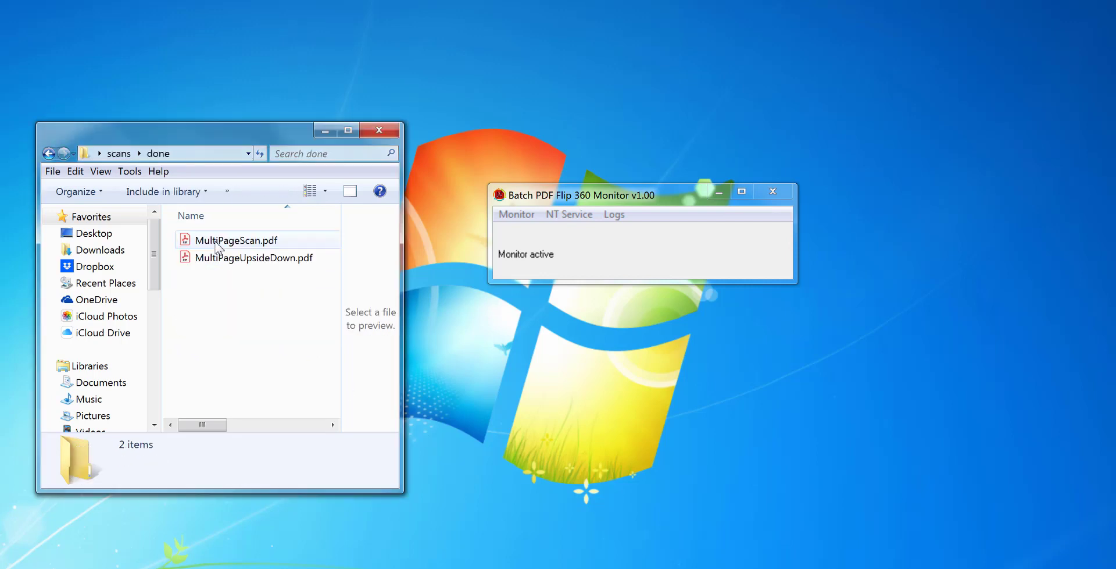
left_click(48, 153)
left_click(204, 278)
double_click(203, 277)
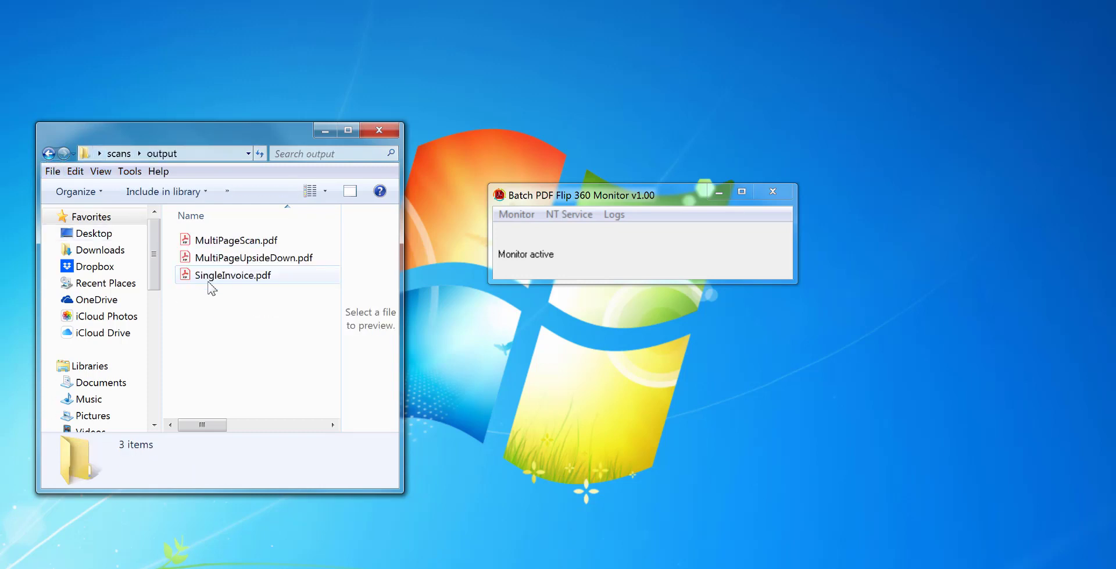
- Open MultiPageScan.pdf from the output folder, page through to page 7 to inspect the page orientation, and close it
double_click(247, 241)
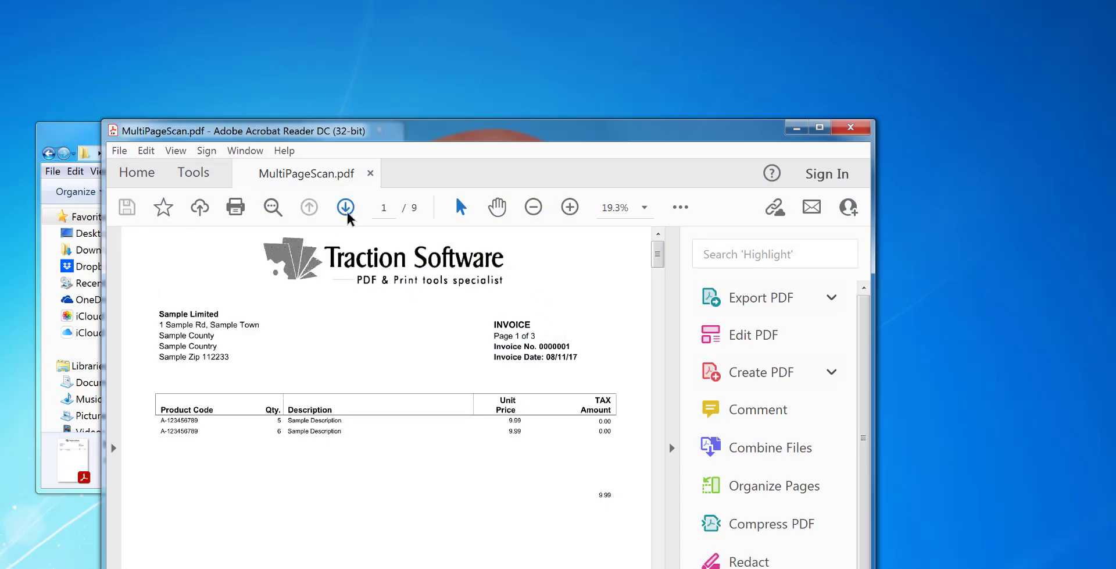
left_click(345, 207)
left_click(345, 207)
left_click(345, 207)
left_click(345, 207)
left_click(345, 207)
left_click(345, 207)
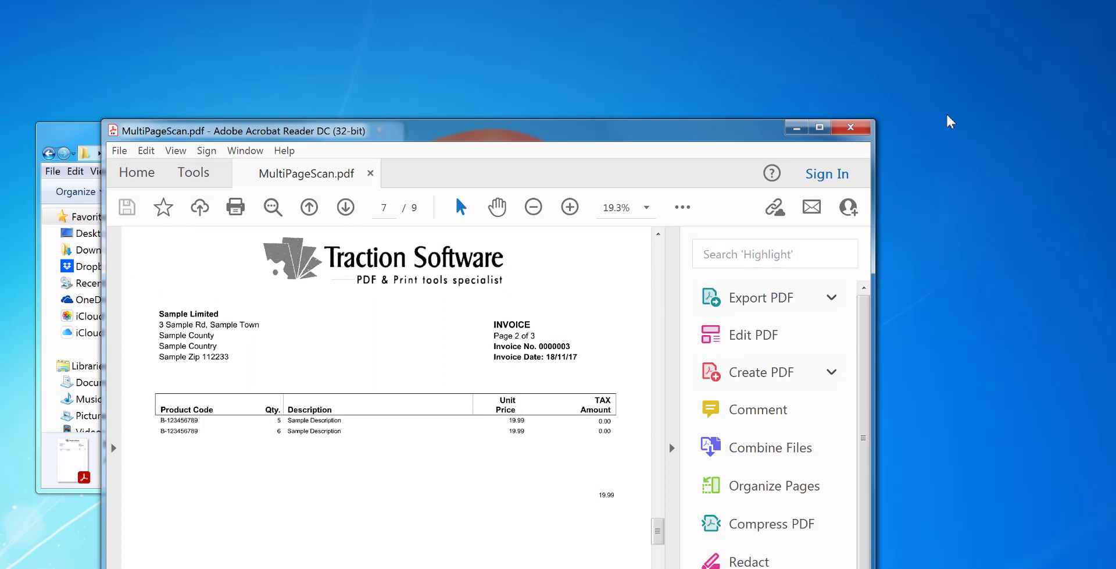
left_click(854, 127)
- Open SingleInvoice1.pdf from the output folder, check its page orientation, and close it
left_click(230, 297)
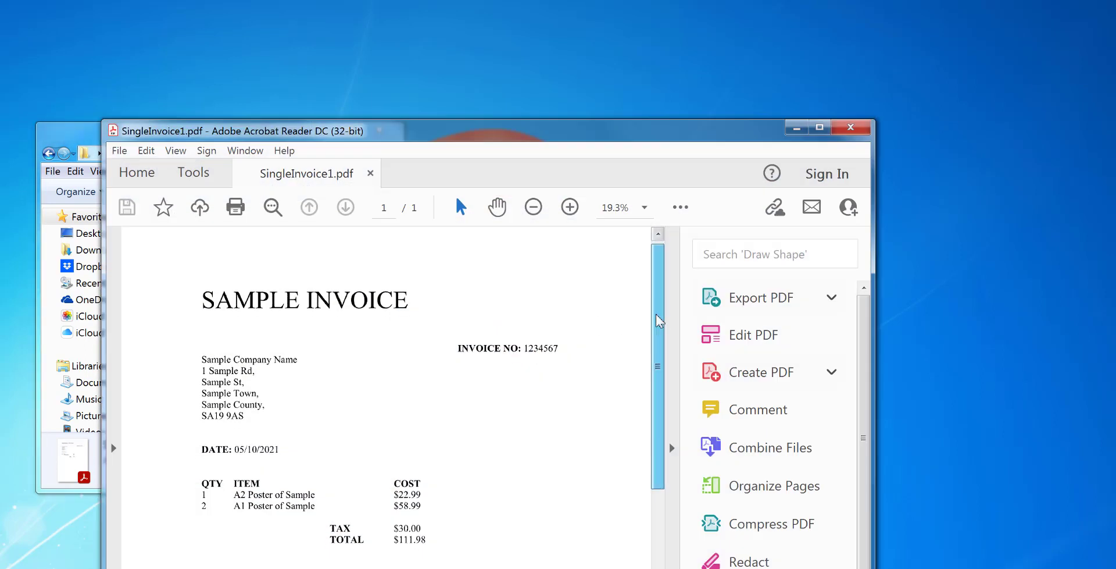
scroll(639, 333, "down", 3)
scroll(640, 333, "up", 3)
left_click(851, 127)
left_click(289, 357)
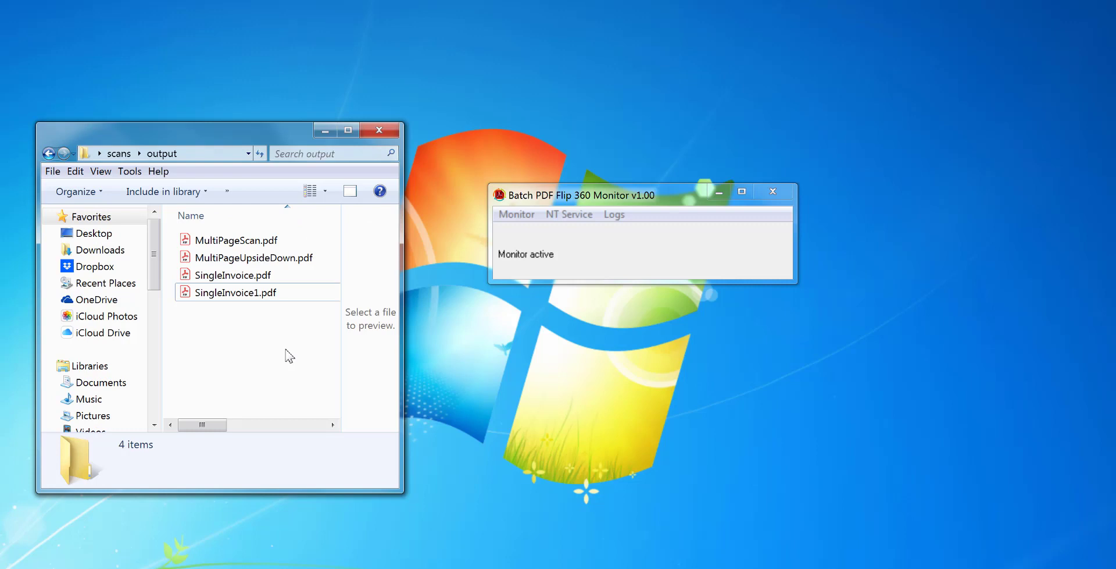
- Return to the scans folder and paste the copied SingleInvoice999.pdf into it for processing
left_click(119, 153)
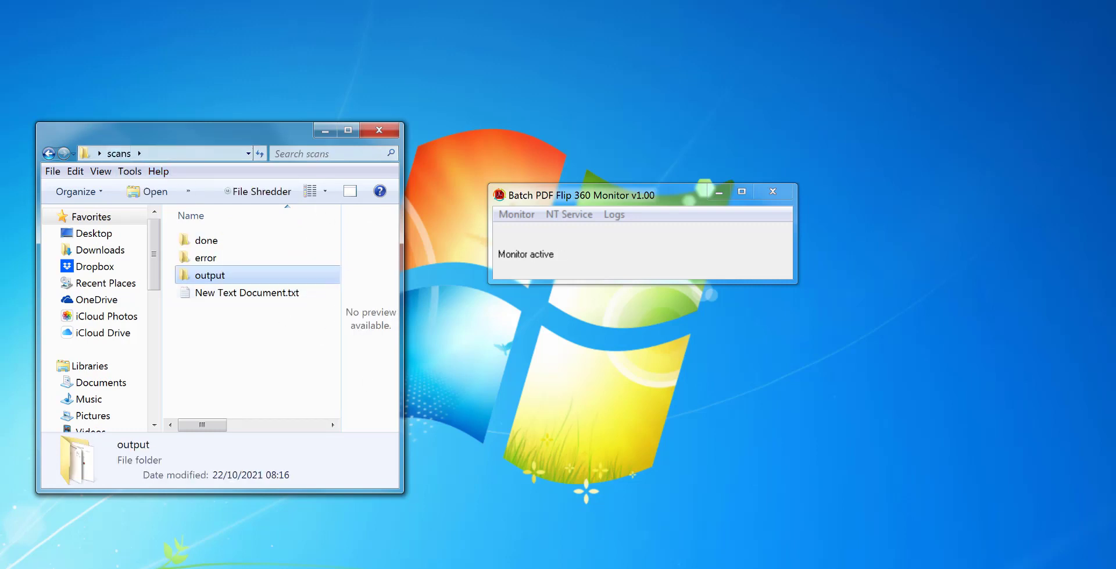
left_click(406, 525)
left_click(221, 317)
right_click(217, 323)
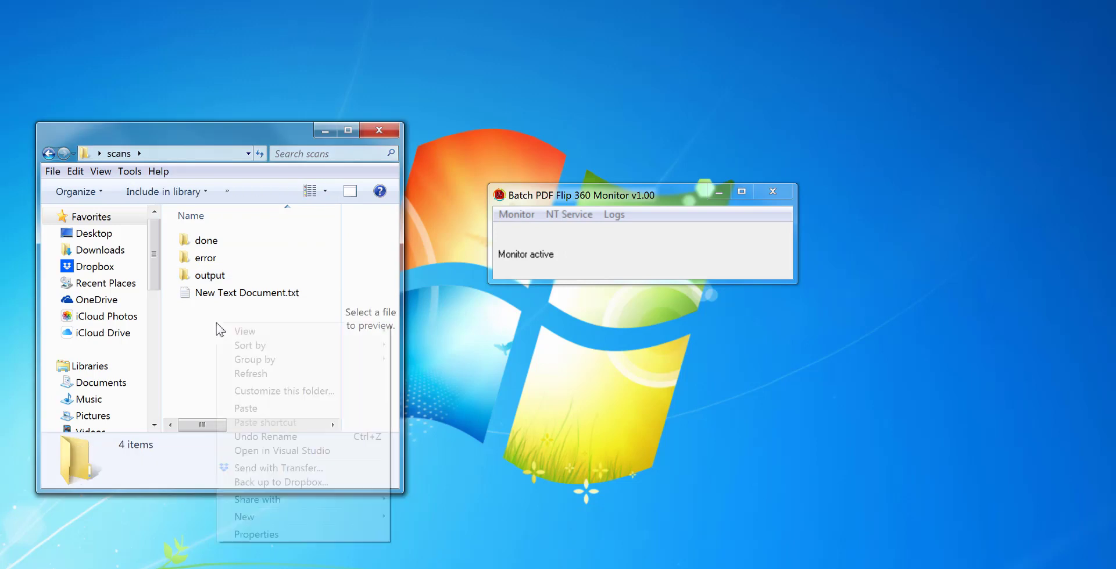
left_click(247, 408)
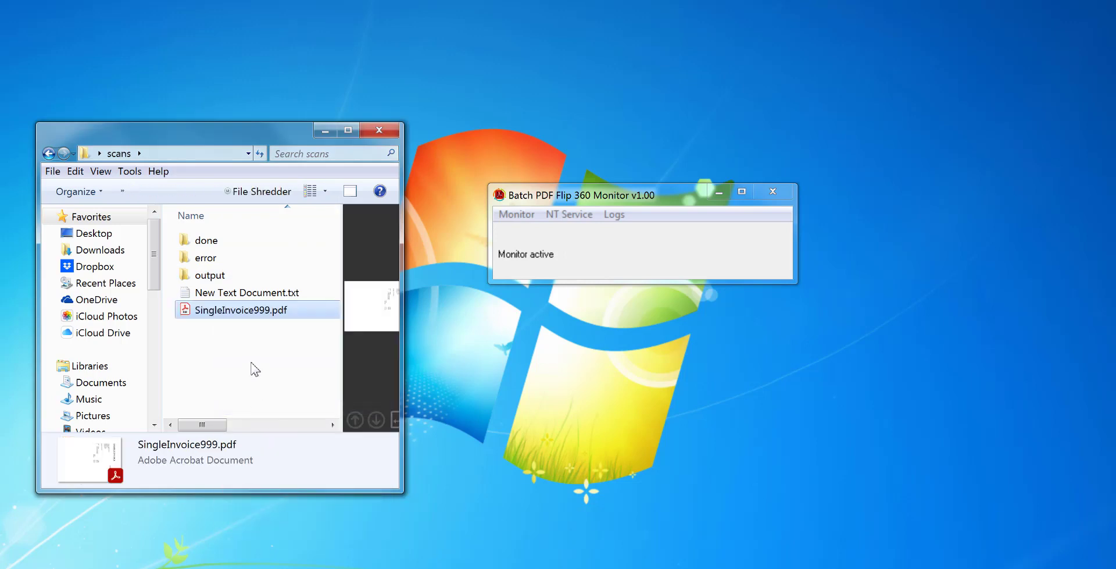
- View the monitor's processed log, examine its most recent entries, and close it
left_click(615, 214)
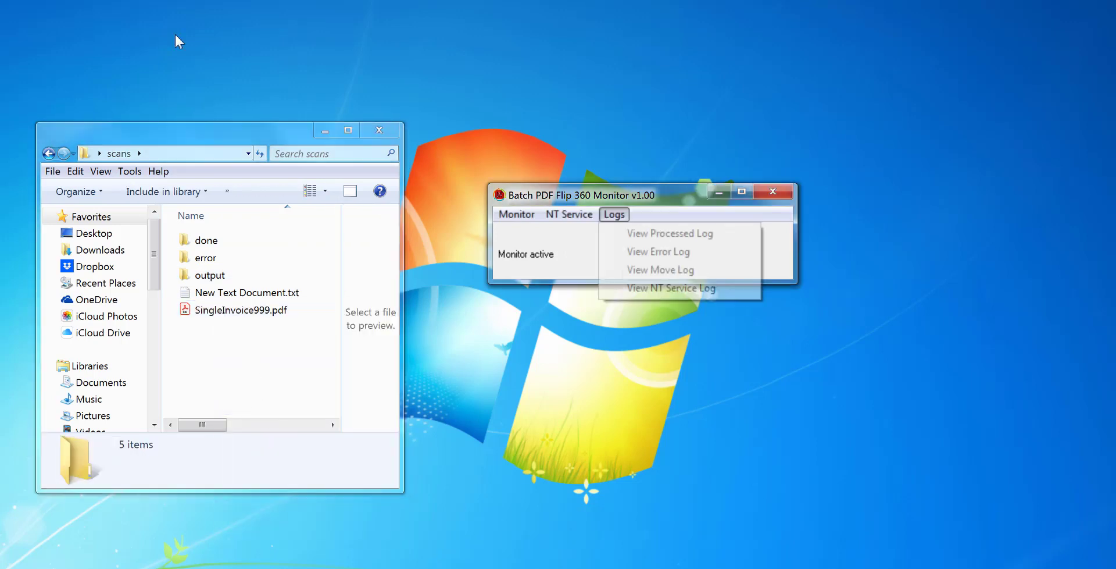
left_click(657, 236)
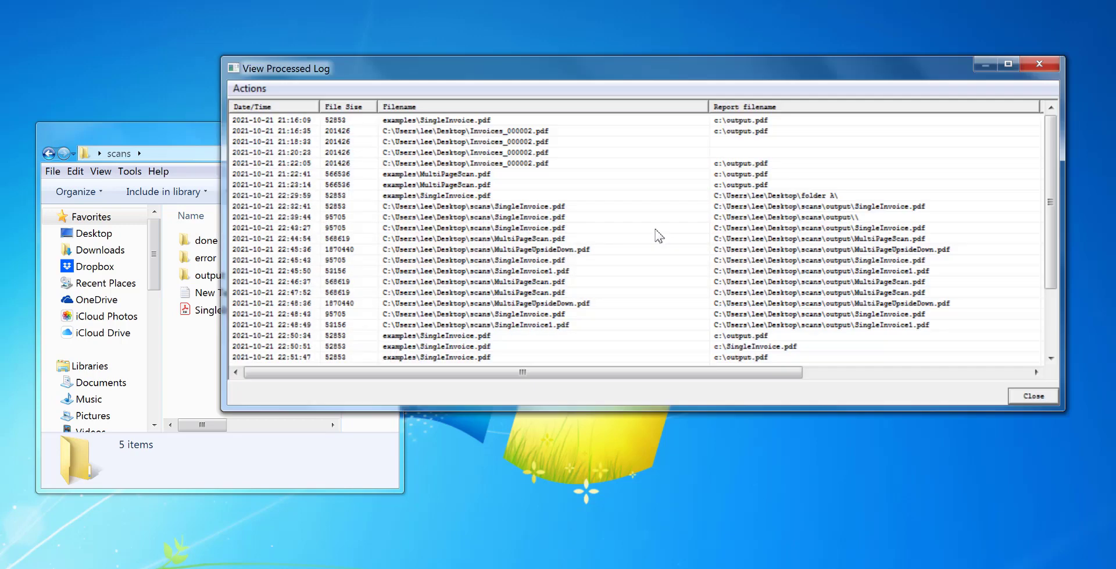
left_click_drag(1055, 127, 1059, 203)
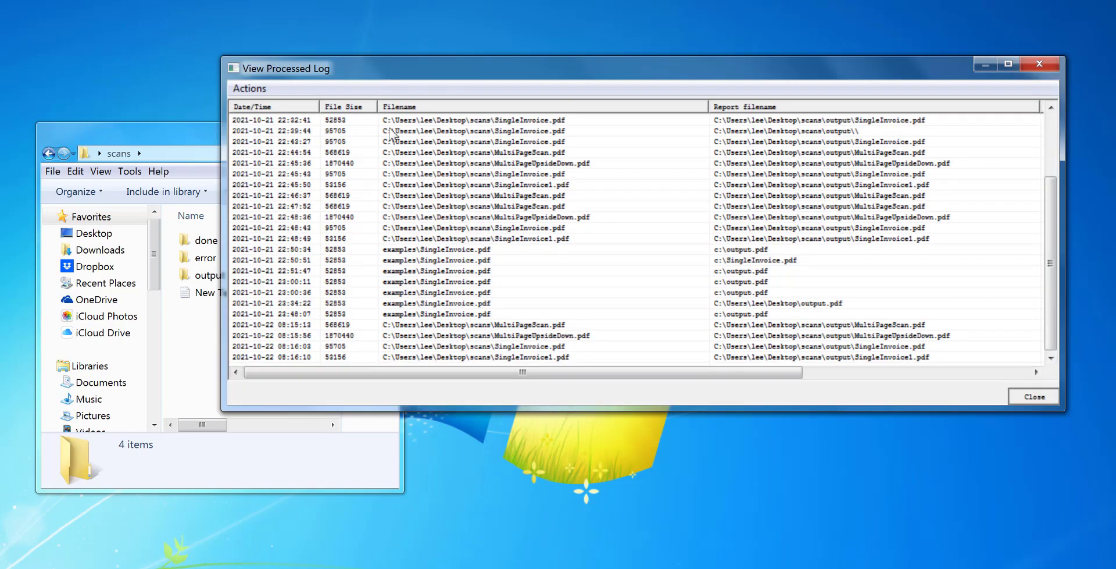
key("Escape")
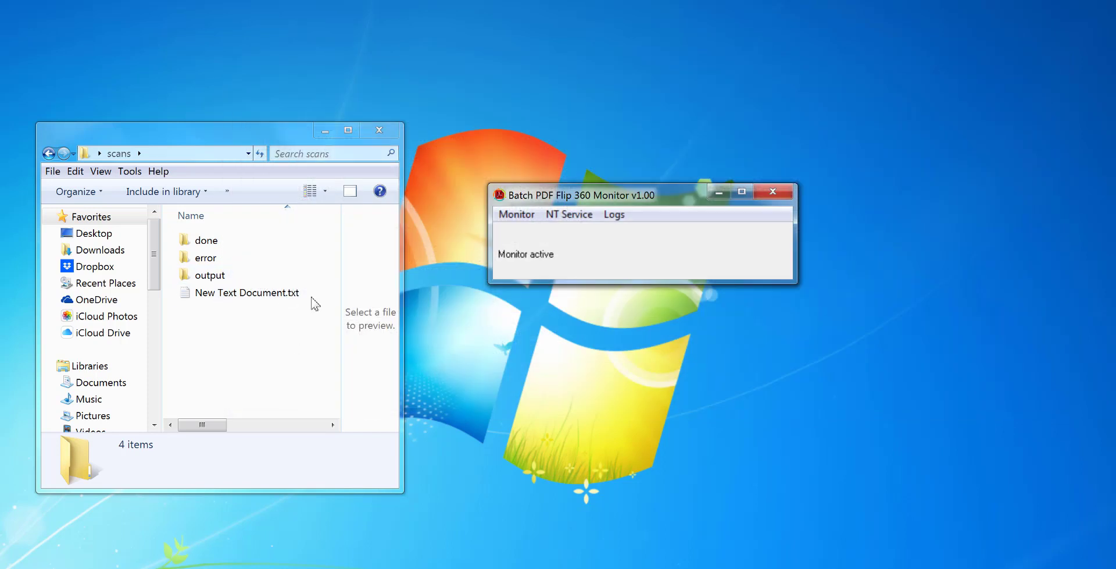
- Open SingleInvoice999.pdf from the output folder, check its page orientation, and close it
double_click(221, 275)
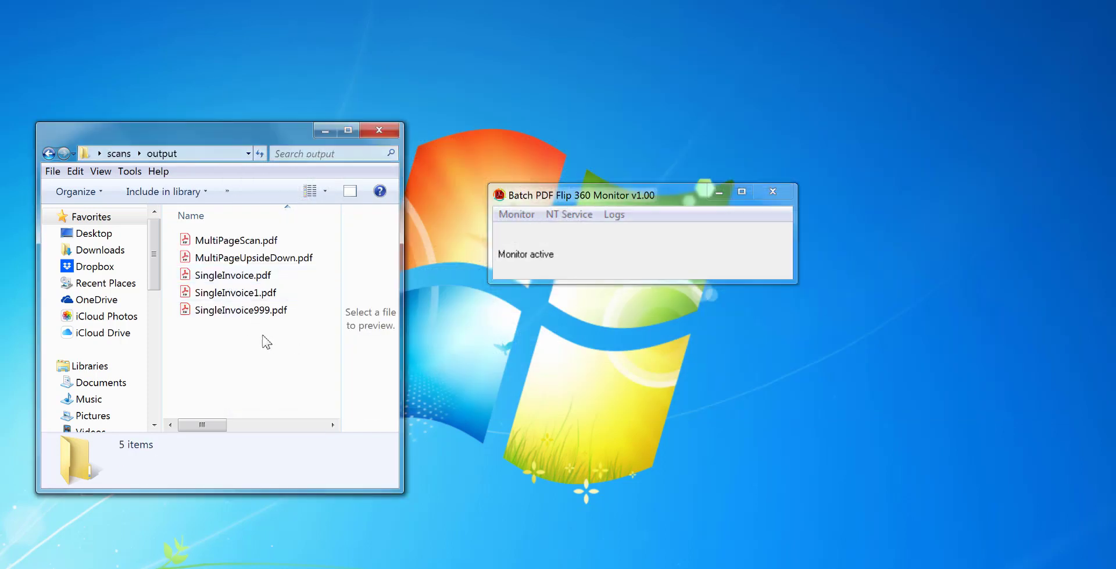
left_click(256, 314)
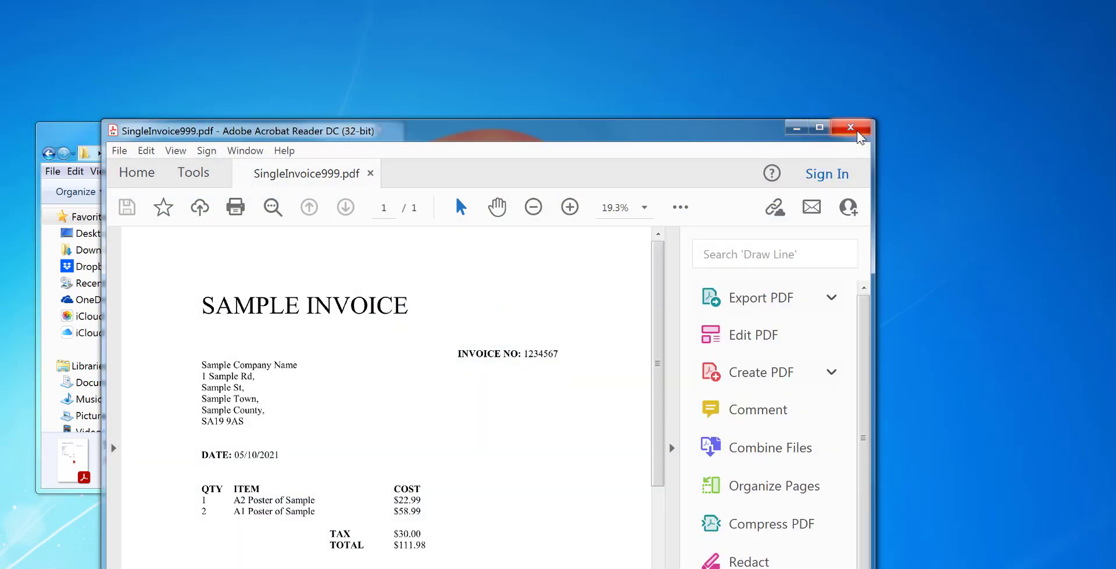
left_click(855, 126)
- Open the original SingleInvoice999.pdf from the done folder to compare its orientation, and close it
left_click(49, 152)
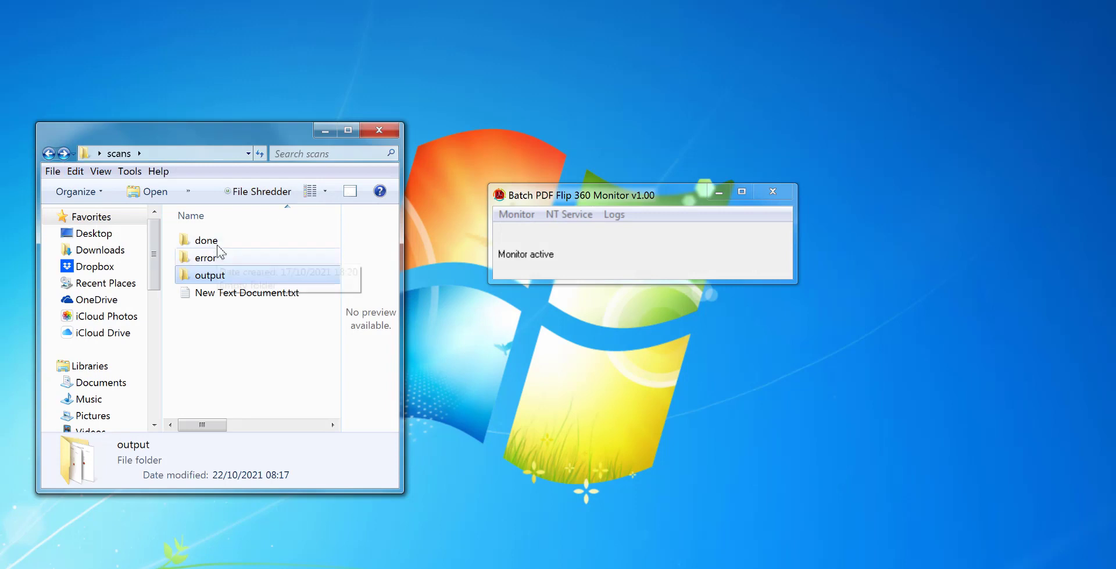
double_click(215, 240)
double_click(264, 310)
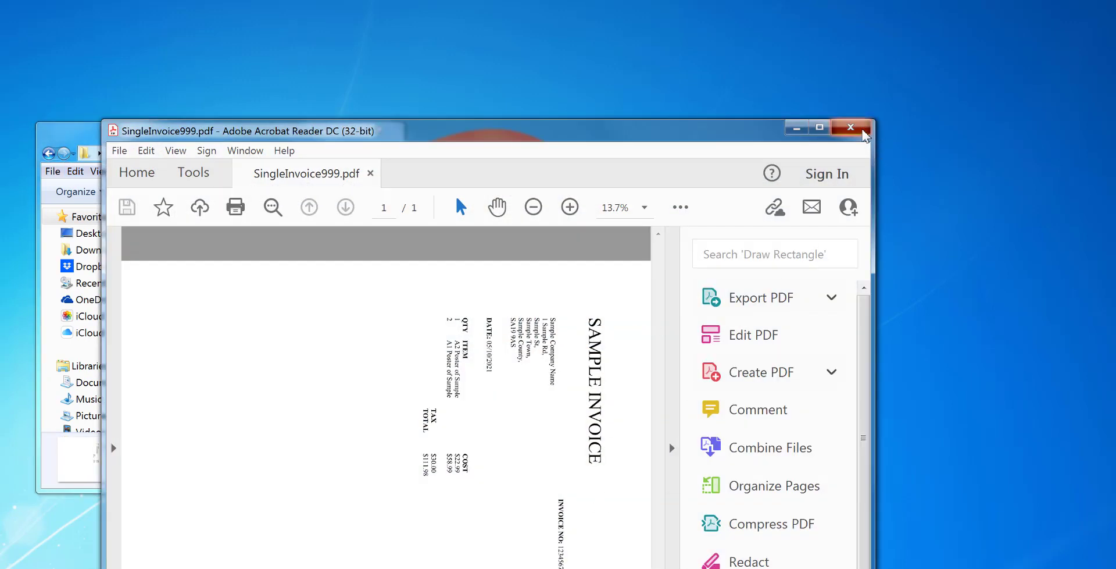
left_click(850, 127)
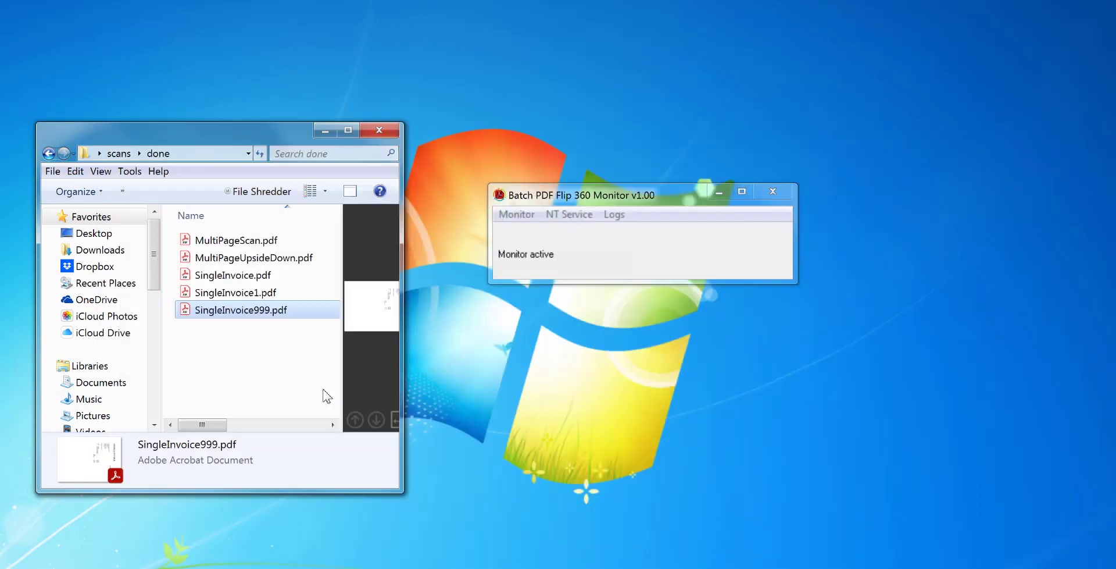